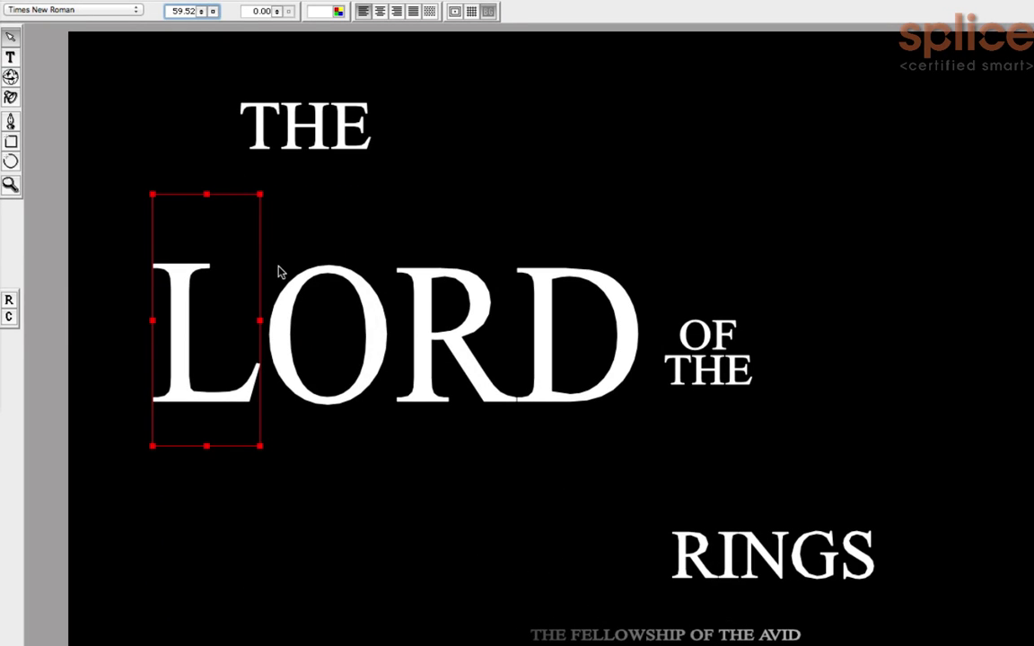
- Enlarge only the L of LORD proportionally so it stands well above and below the other letters
key("alt")
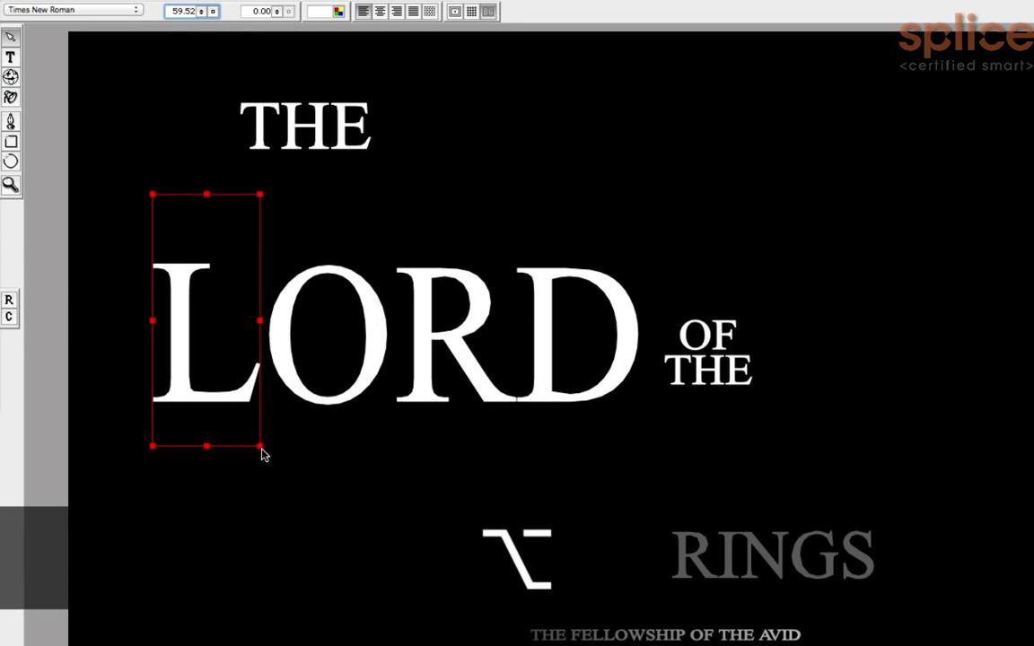
left_click(259, 452)
left_click(229, 399)
key("shift")
left_click_drag(259, 451, 370, 532)
left_click_drag(275, 500, 262, 445)
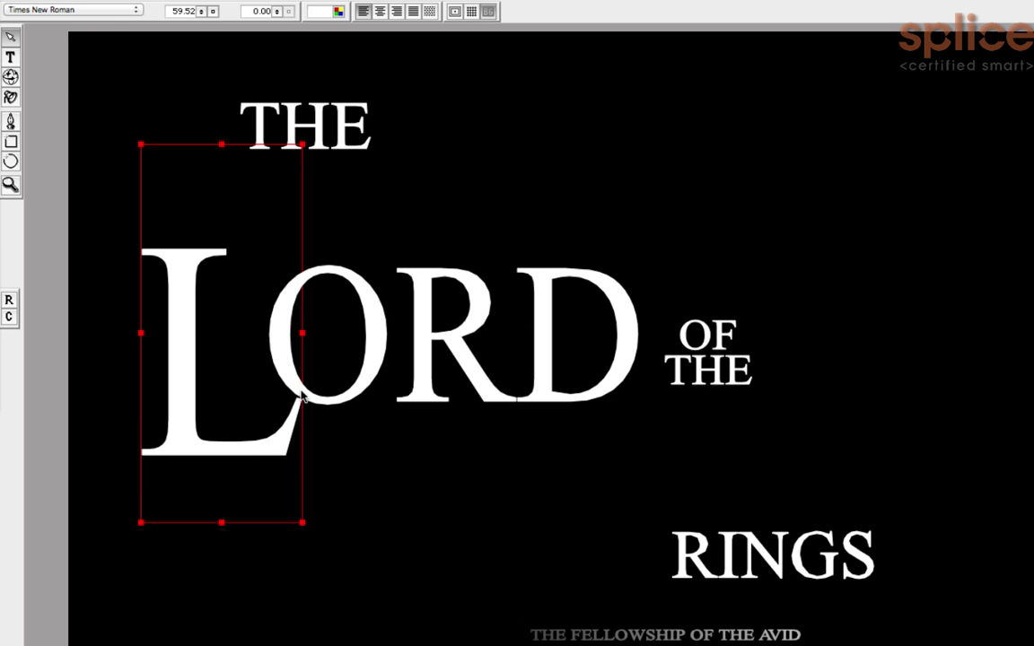
- Shift the enlarged L slightly up and to the right so its foot tucks under the O
left_click(279, 446)
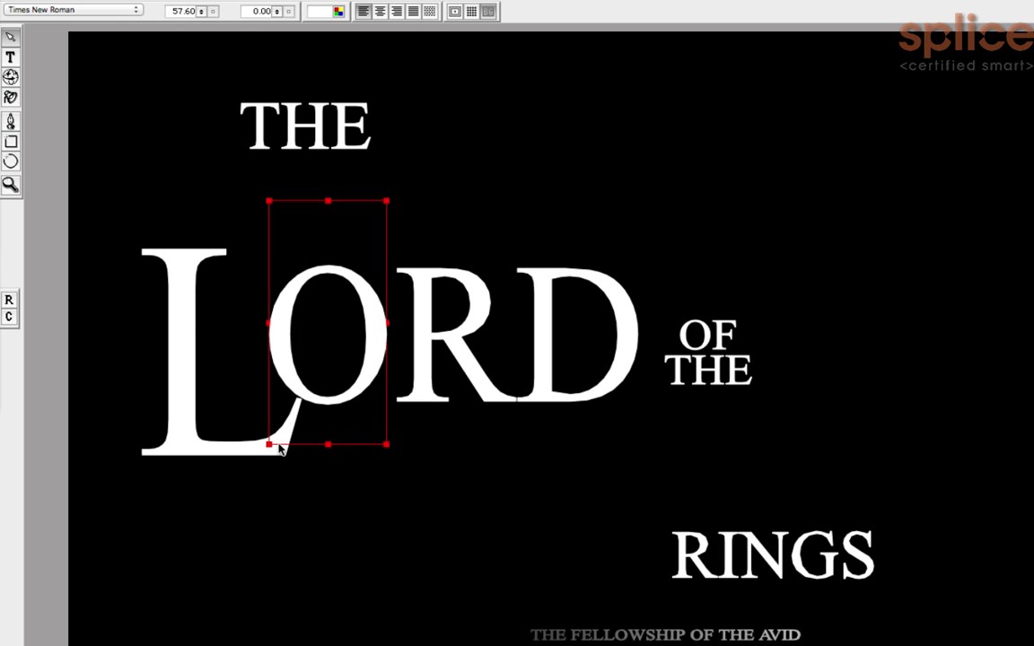
left_click(191, 436)
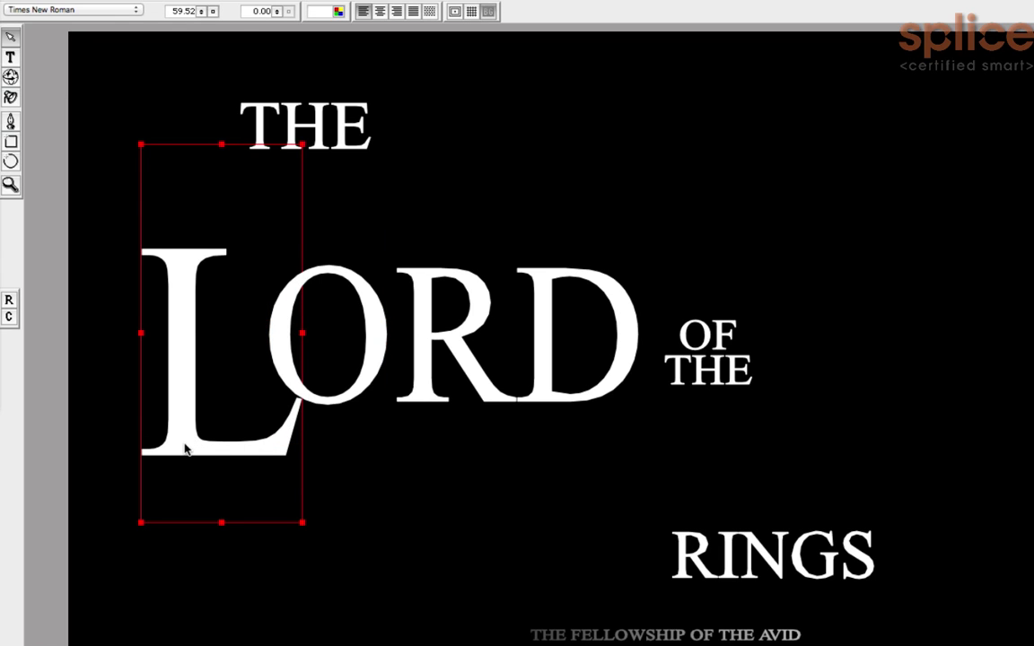
mouse_move(183, 449)
left_mouse_down()
mouse_move(186, 428)
mouse_move(191, 436)
left_mouse_up()
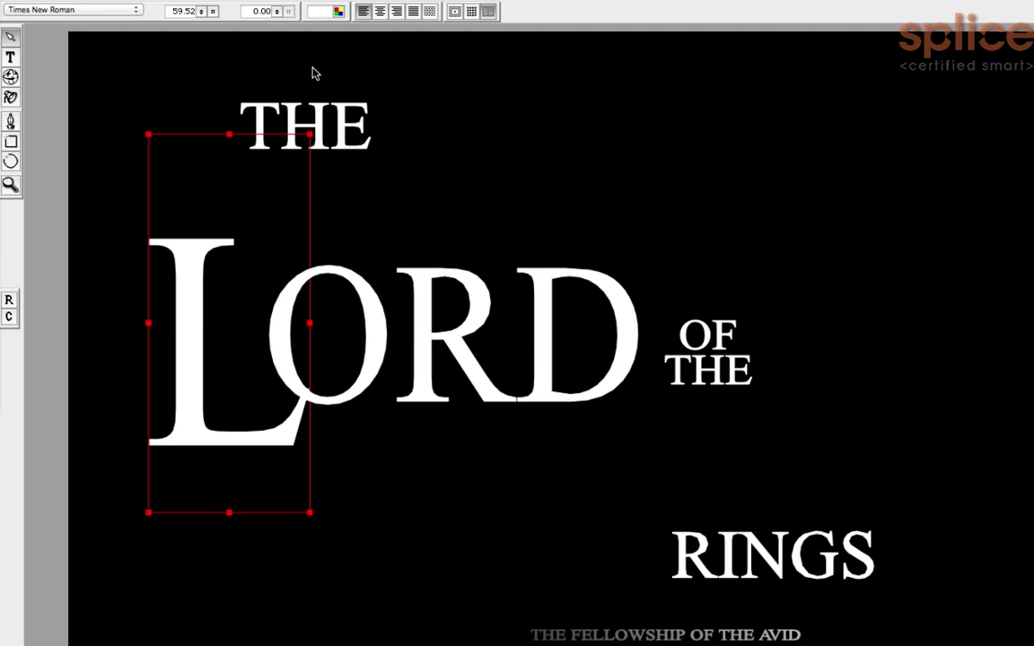
- Scale the word THE above LORD down proportionally
left_click(280, 65)
key("Tab")
left_click(285, 106)
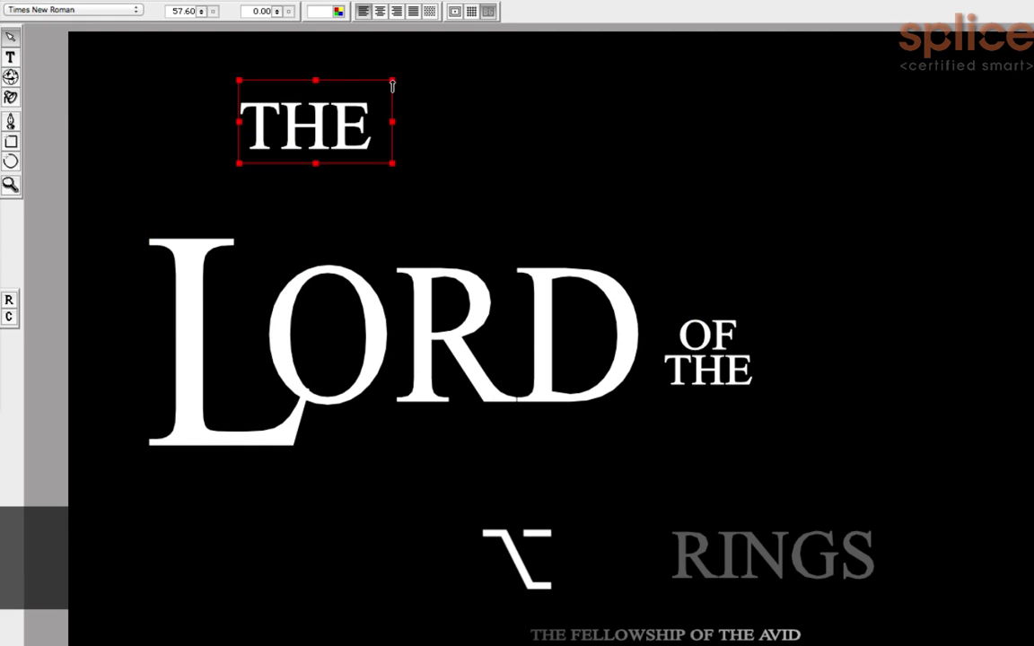
left_click_drag(392, 84, 345, 106)
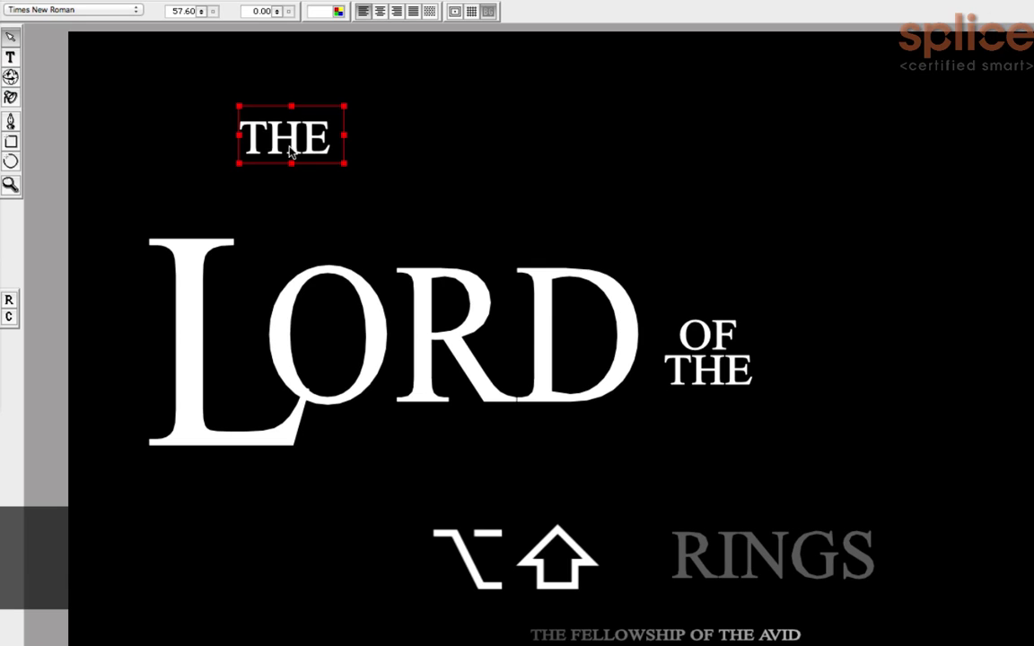
- Reposition the word LORD slightly lower in the frame, leaving room for THE above it
left_click(298, 201)
key("shift+Down")
key("shift+Down")
key("shift+Down")
key("shift+Down")
key("shift+Down")
key("shift+Down")
key("shift+Down")
key("shift+Down")
key("shift+Down")
key("shift+Down")
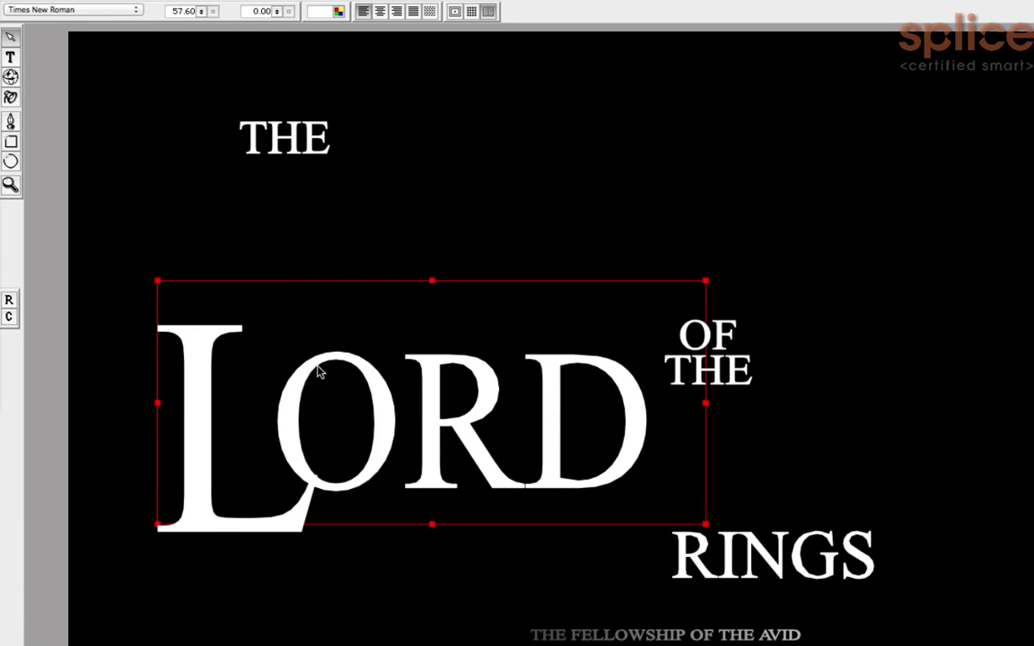
key("shift+Up")
key("shift+Up")
key("shift+Up")
key("shift+Up")
key("shift+Up")
key("shift+Up")
key("shift+Up")
key("shift+Up")
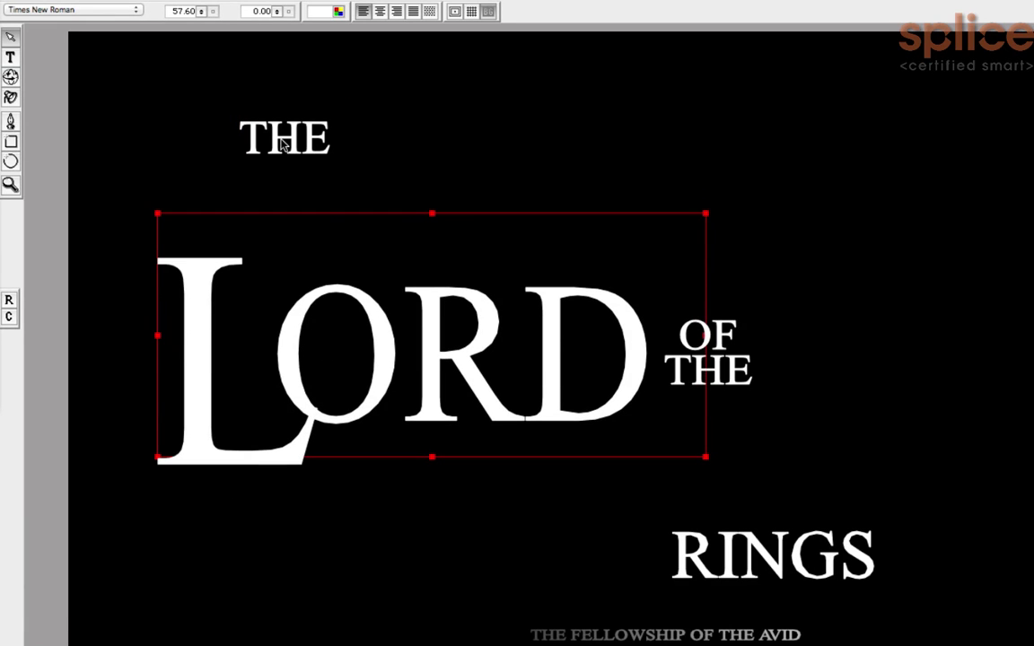
- Tuck a smaller THE into the gap above the O, just beside the top of the L
left_click(281, 142)
left_click_drag(278, 132, 298, 257)
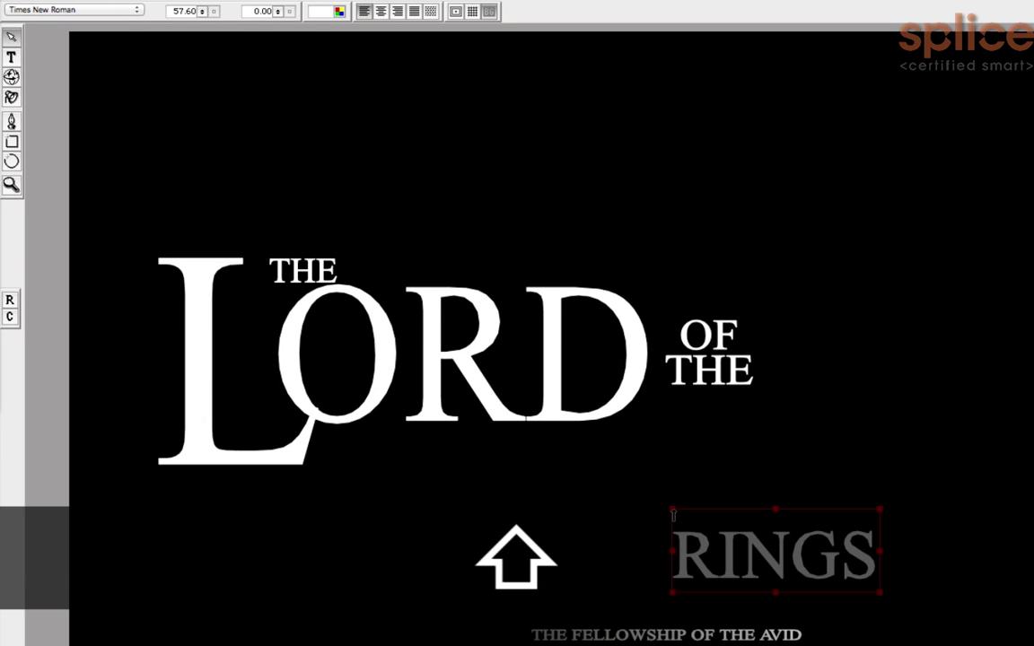
- Enlarge RINGS proportionally to roughly match LORD and place it directly after OF THE
left_click_drag(674, 513, 392, 321)
left_click_drag(479, 529, 843, 416)
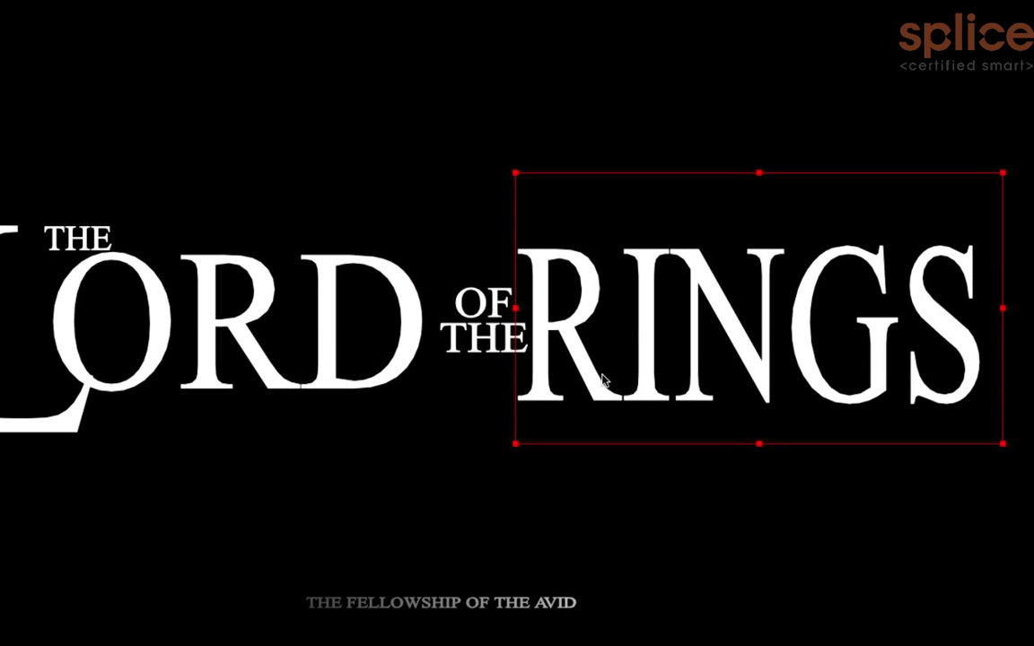
- Enlarge only the R of RINGS and position it so its base lines up with the foot of the L
key("alt")
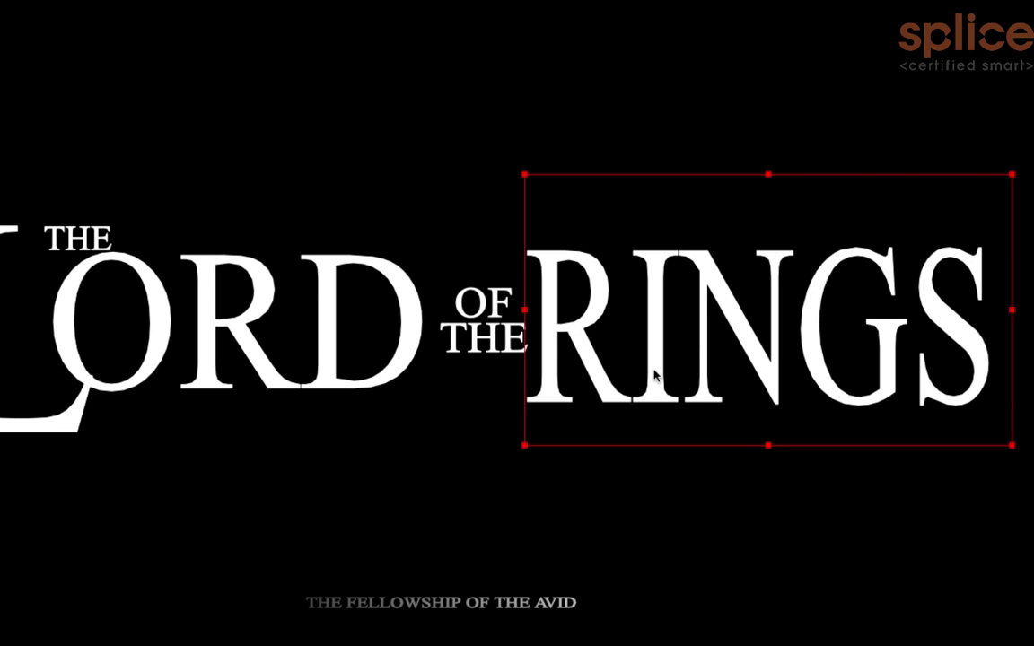
key("alt")
left_click_drag(584, 340, 631, 440)
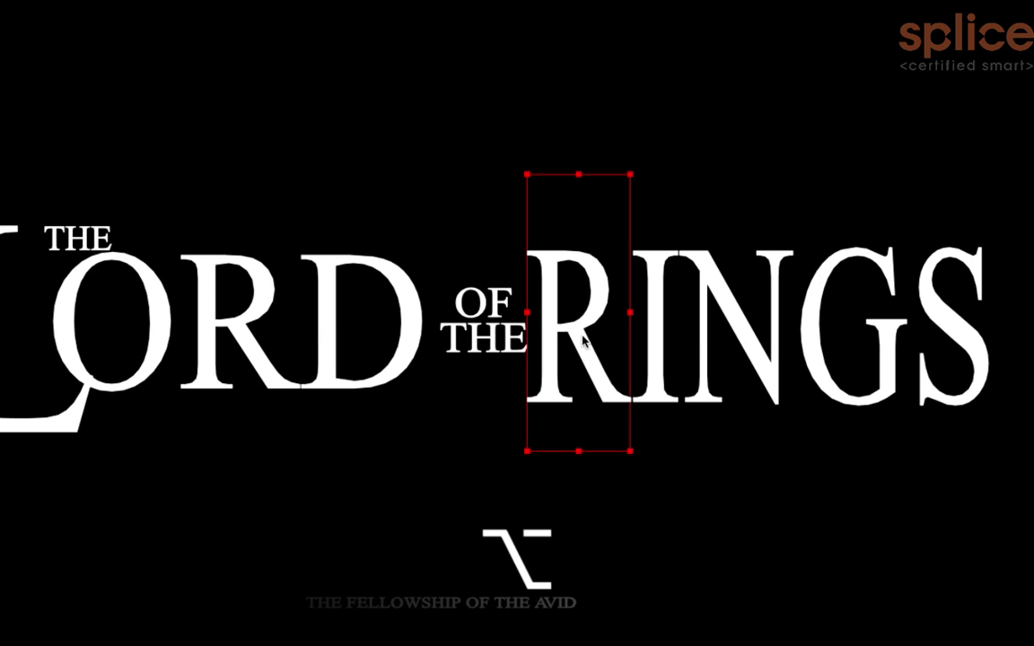
key("alt")
key("shift")
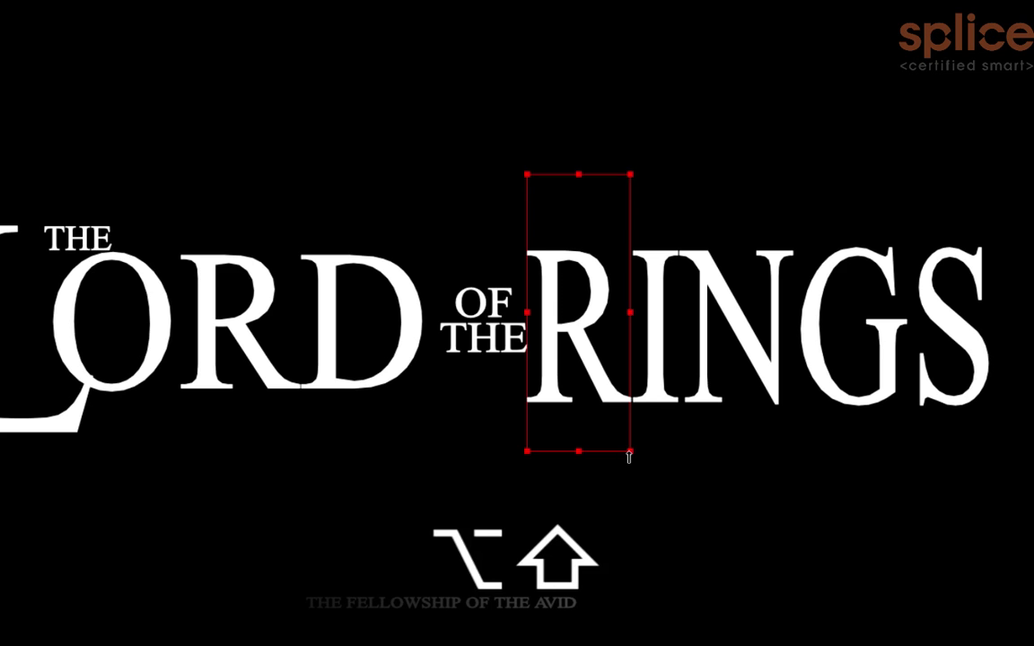
left_click_drag(630, 455, 641, 429)
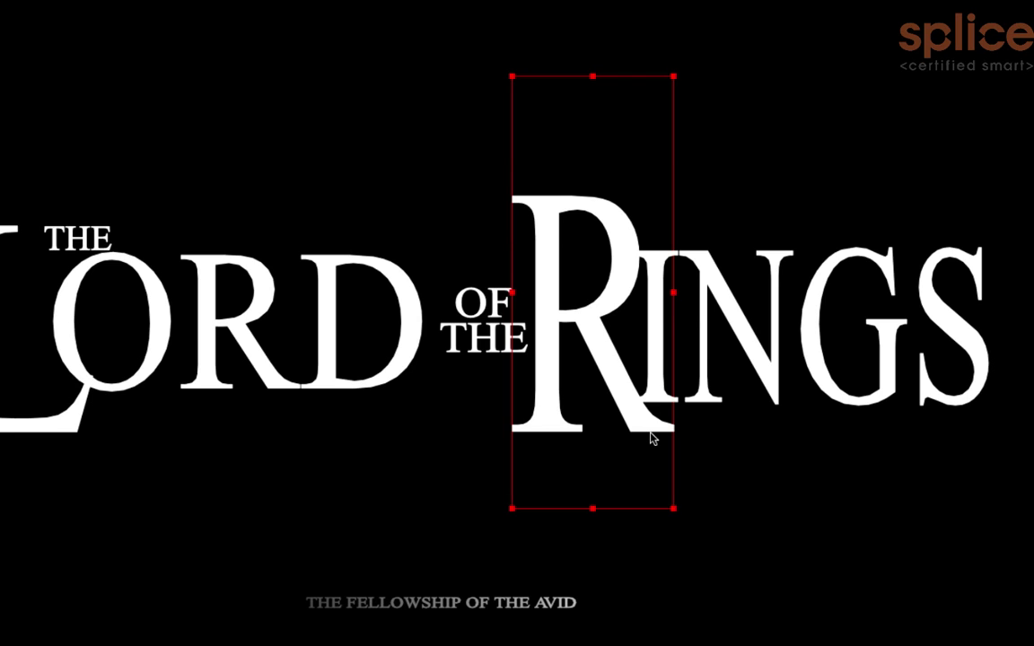
- Shrink the I of RINGS to fit beside the large R, and tighten the spacing around the G and S
left_click(687, 269)
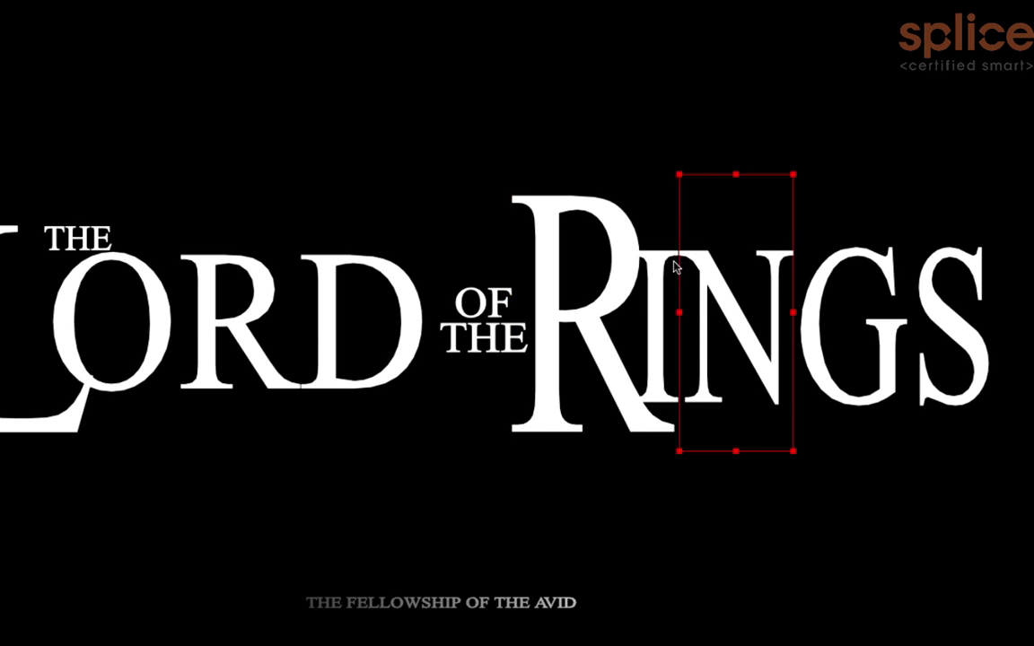
left_click(658, 232)
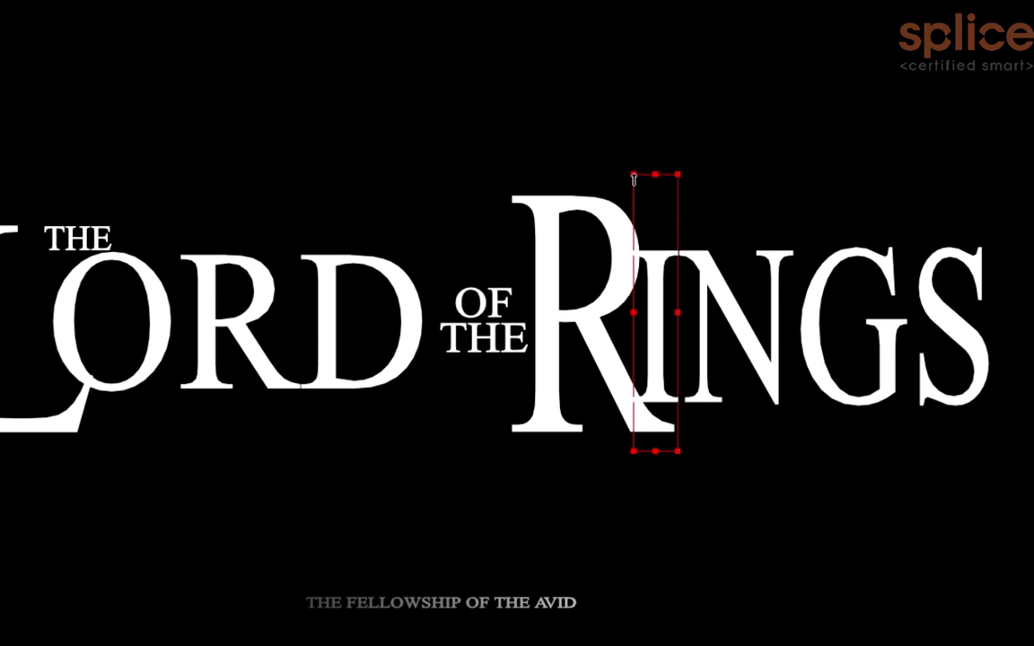
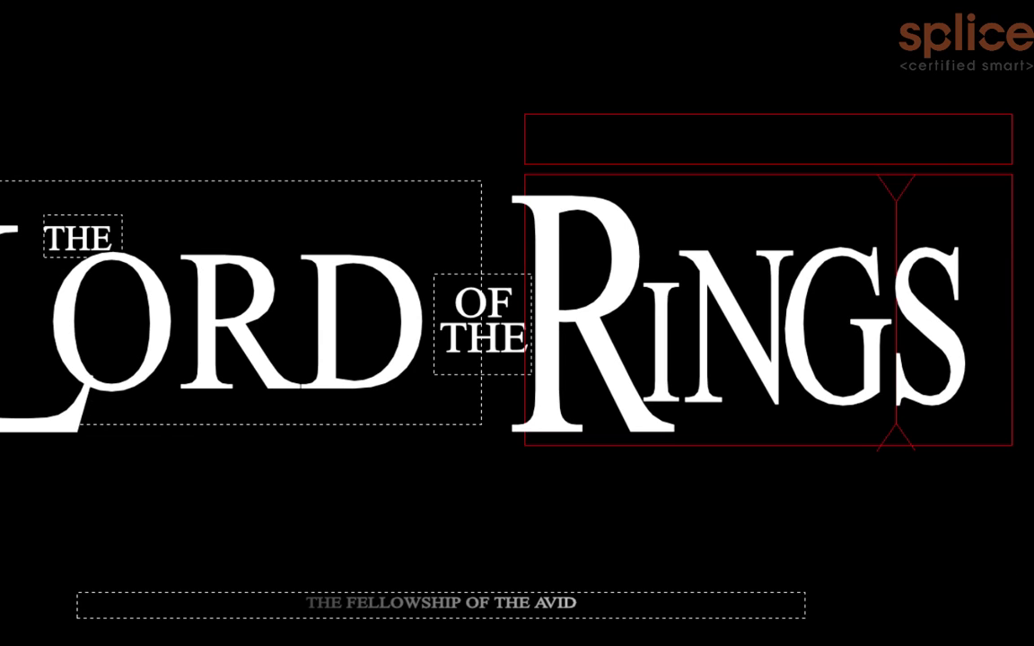
key("Escape")
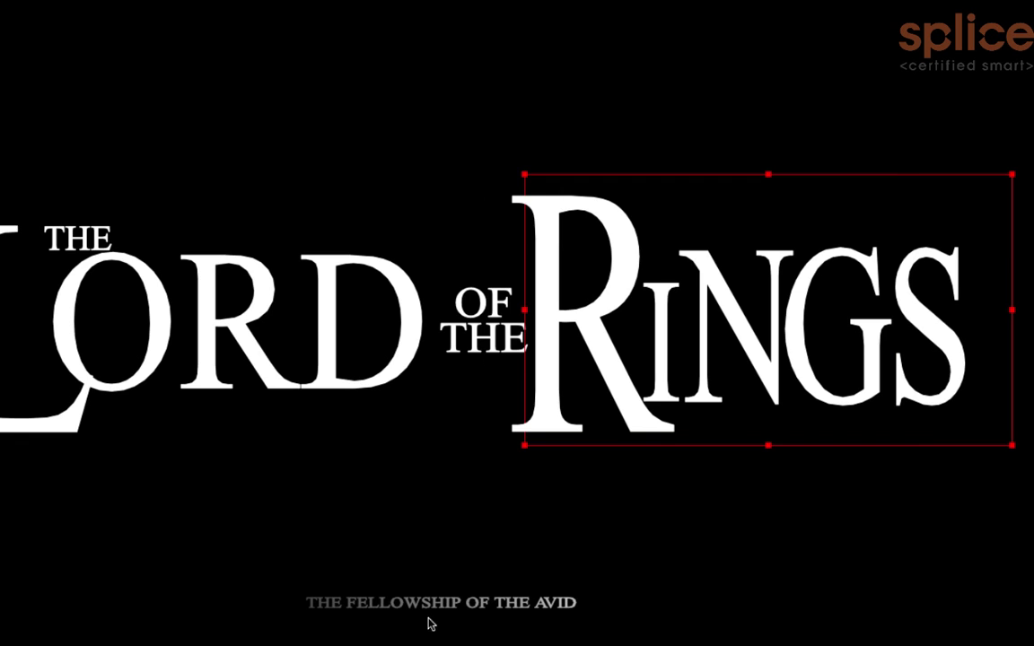
- Move THE FELLOWSHIP OF THE AVID up beneath the title and set its letter spacing to 4.33
left_click_drag(451, 605, 511, 485)
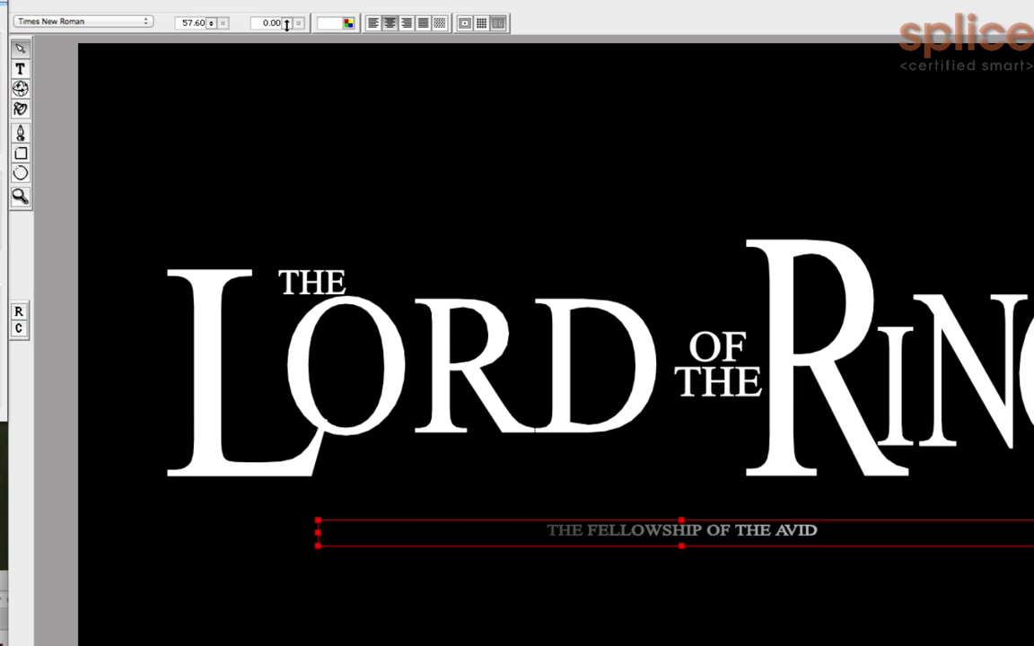
mouse_move(286, 24)
left_mouse_down()
mouse_move(287, 10)
mouse_move(287, 23)
left_mouse_up()
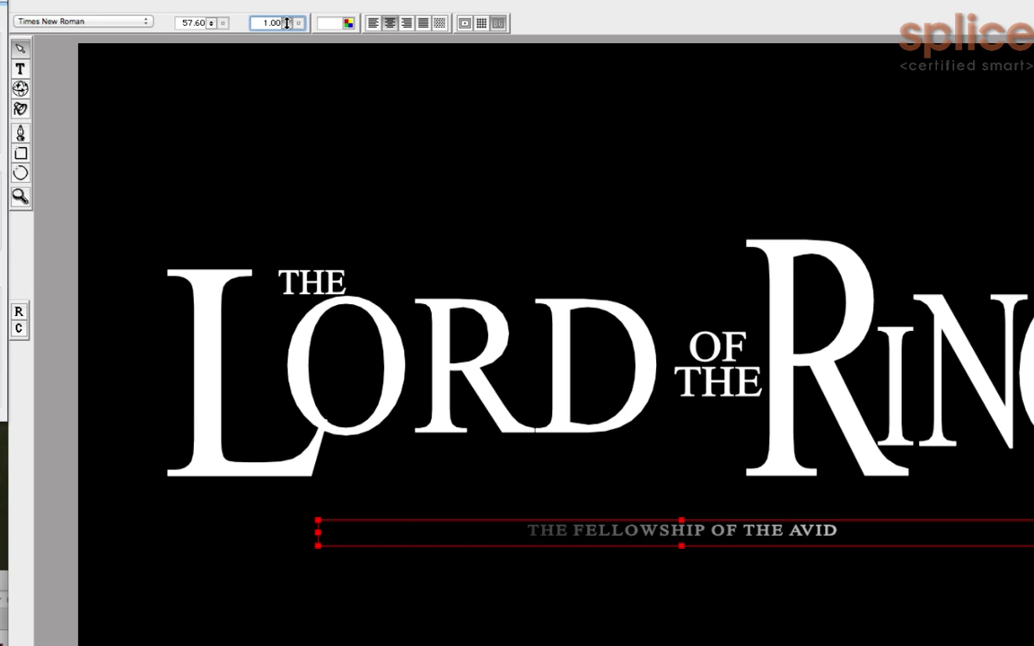
mouse_move(287, 22)
left_mouse_down()
mouse_move(286, 3)
mouse_move(286, 17)
left_mouse_up()
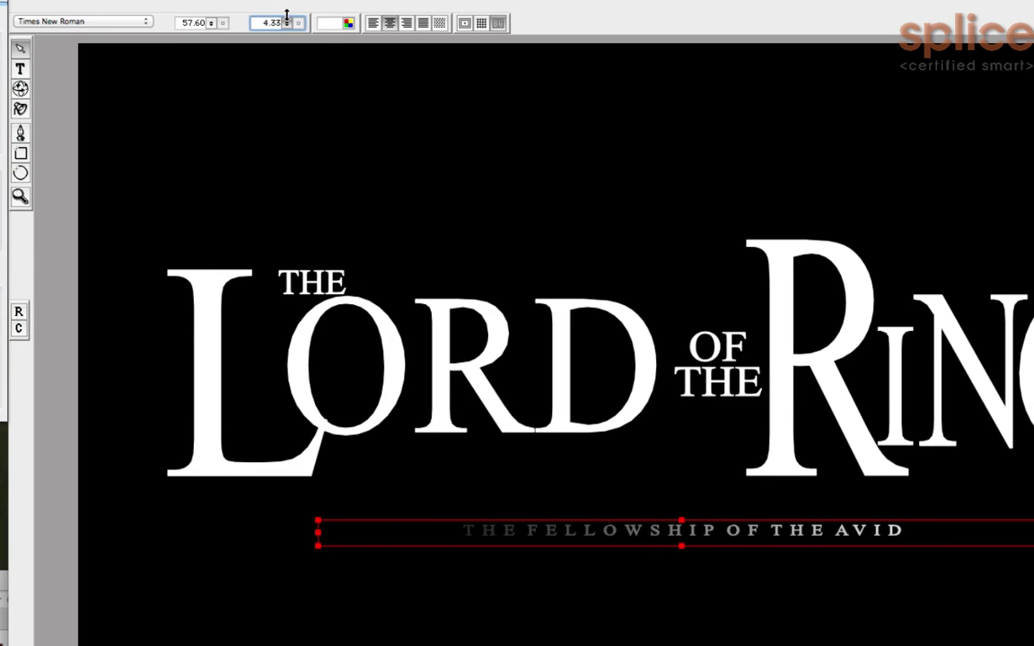
- Widen the FELLOWSHIP line's text box on both sides so the text sits centred under the title
left_click_drag(318, 532, 180, 531)
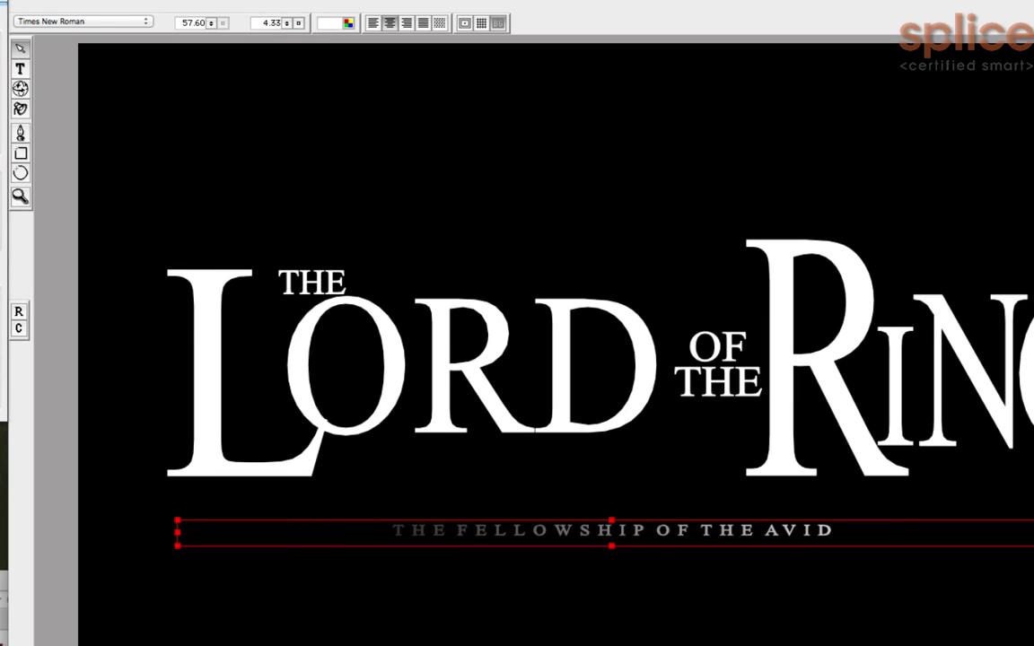
left_click_drag(1033, 532, 1033, 533)
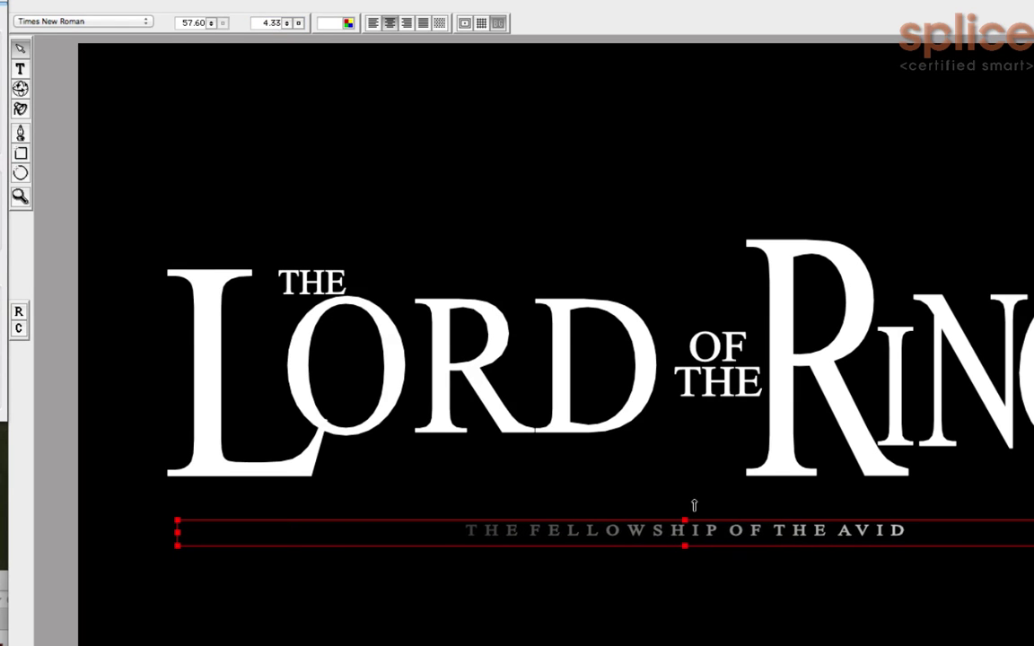
left_click(723, 597)
- Duplicate the FELLOWSHIP line and place the copy above the title
left_click(676, 530)
key("super+c")
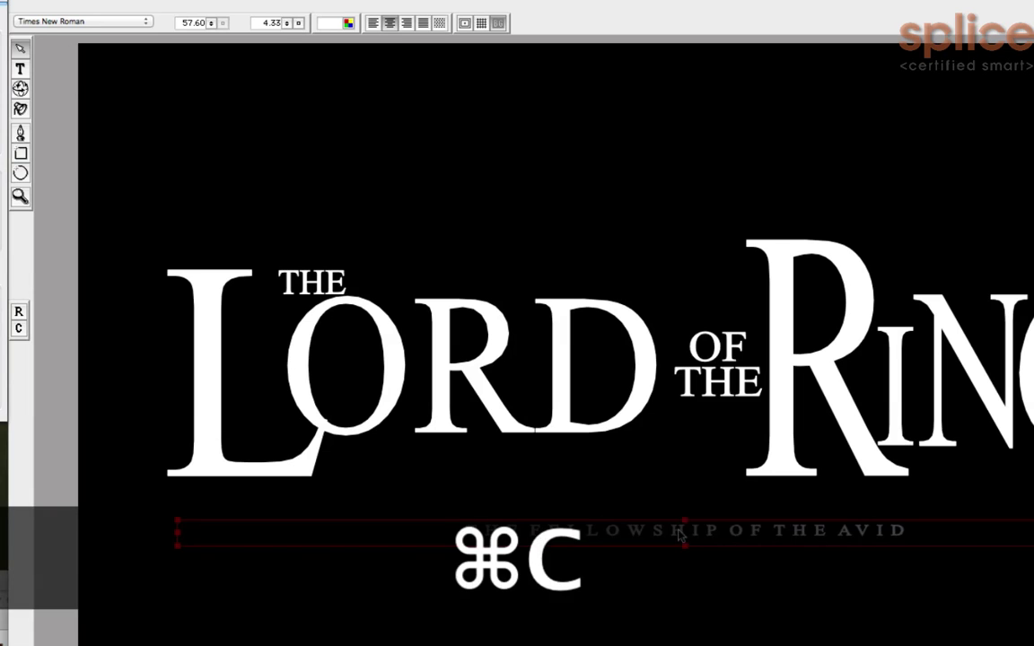
key("super+v")
left_click_drag(742, 537, 726, 160)
- Replace the text of the duplicated line with "0% FINANCING APR"
left_click(699, 158)
key("super+a")
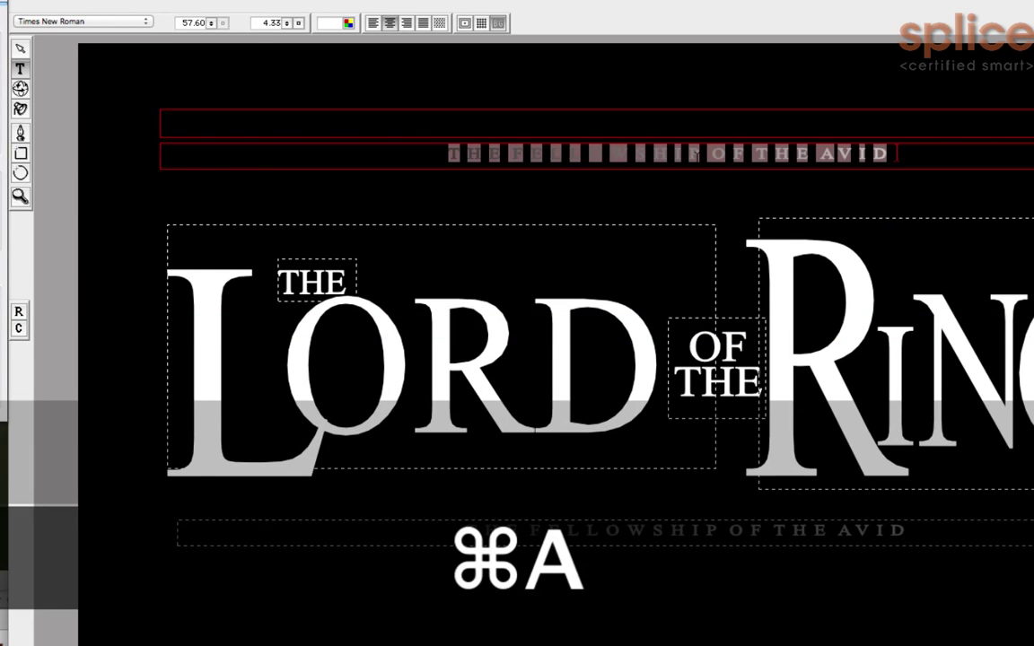
type("0% FINANCIN")
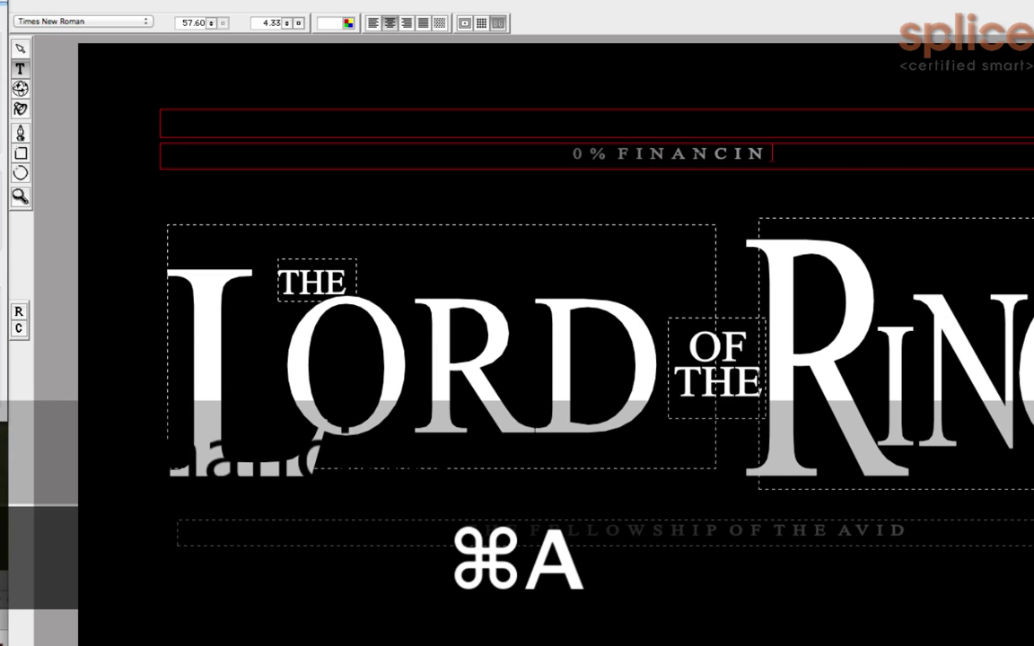
type("G A.P.R")
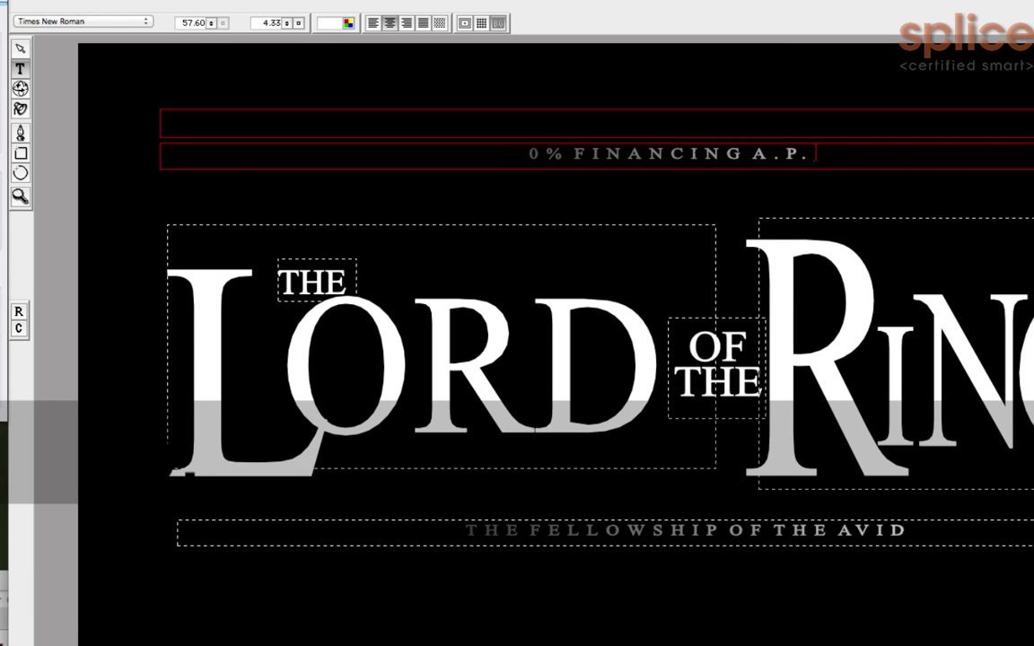
key("BackSpace")
key("BackSpace")
key("BackSpace")
key("BackSpace")
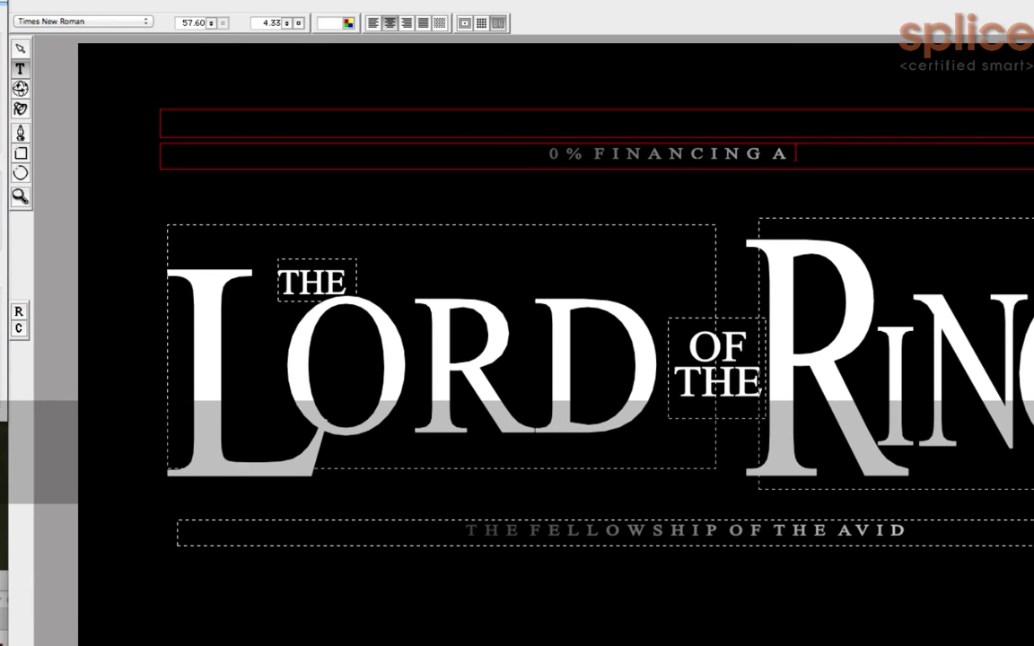
type("PR")
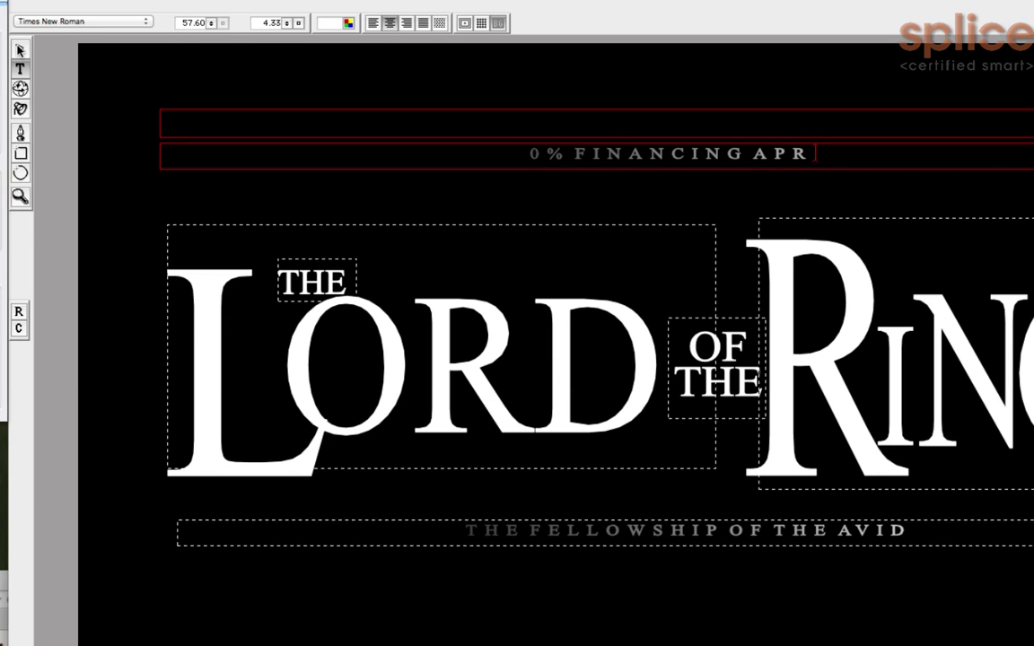
- Try font size 168.96 and letter spacing 8.67 on the financing line, and delete that line
left_click(20, 48)
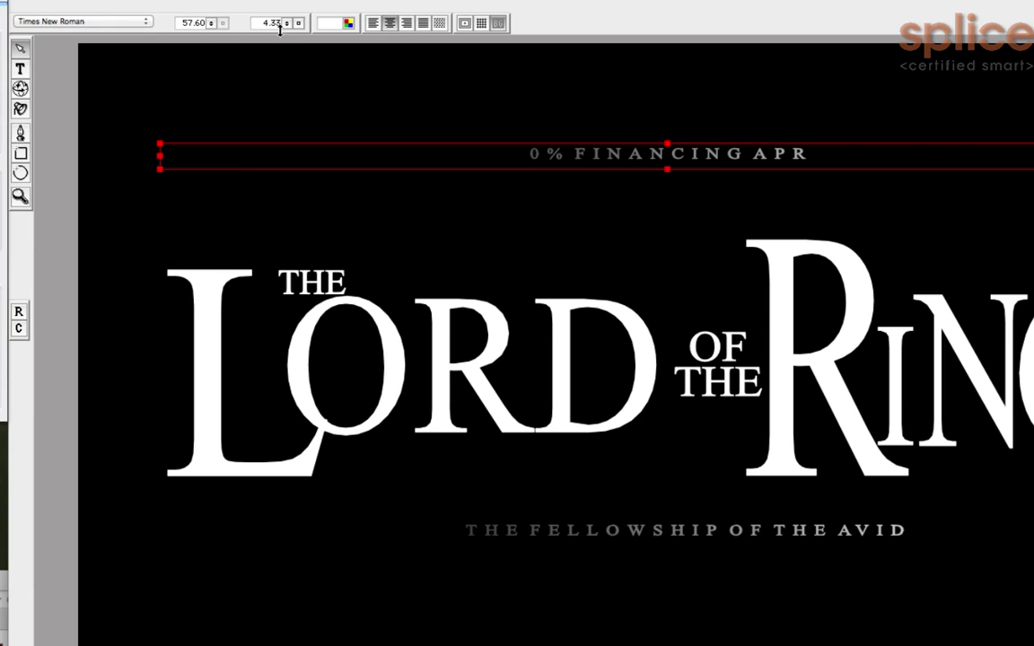
left_click_drag(210, 23, 296, 17)
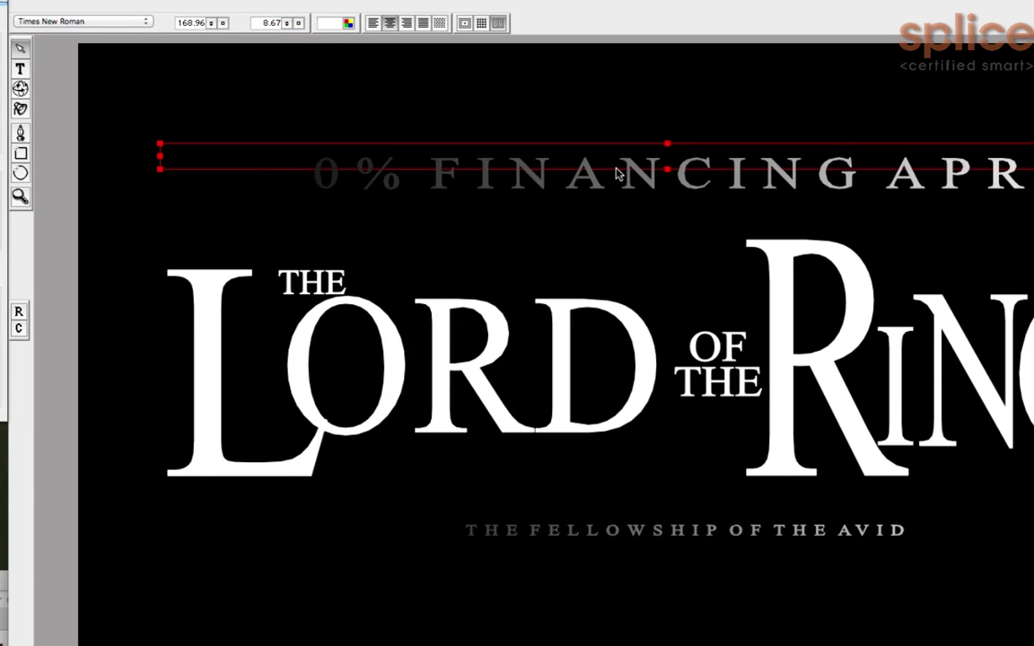
key("Delete")
left_click(683, 537)
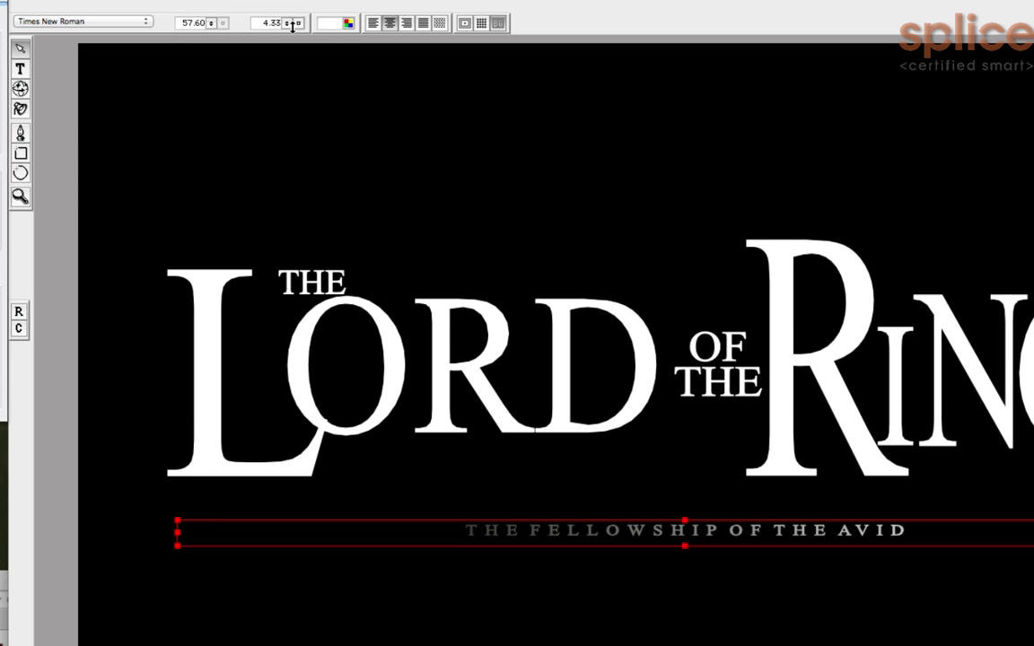
key("super+Tab")
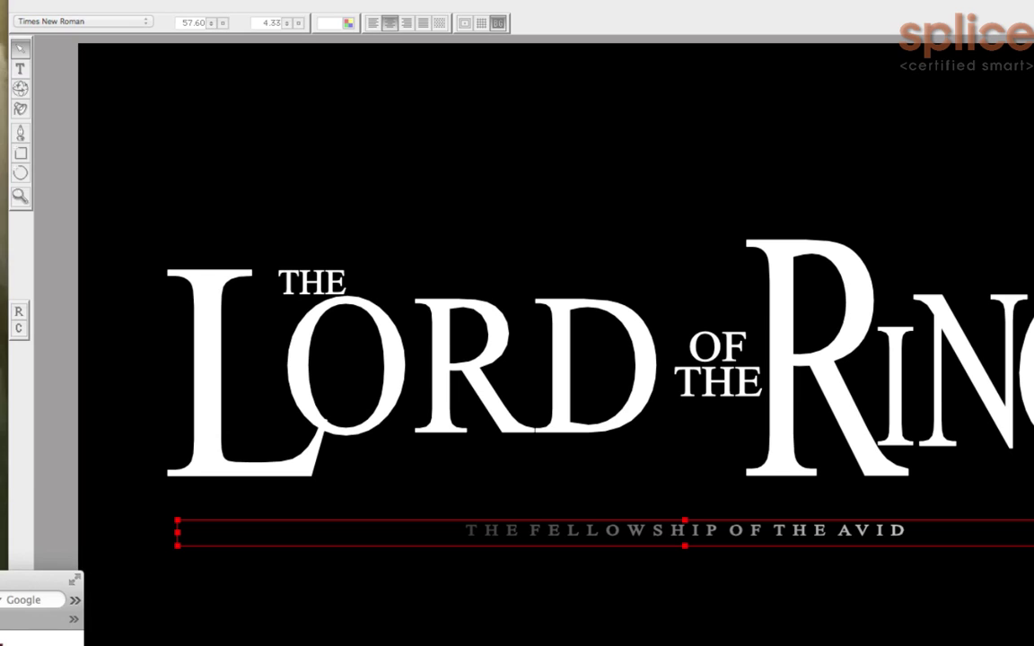
left_click(312, 607)
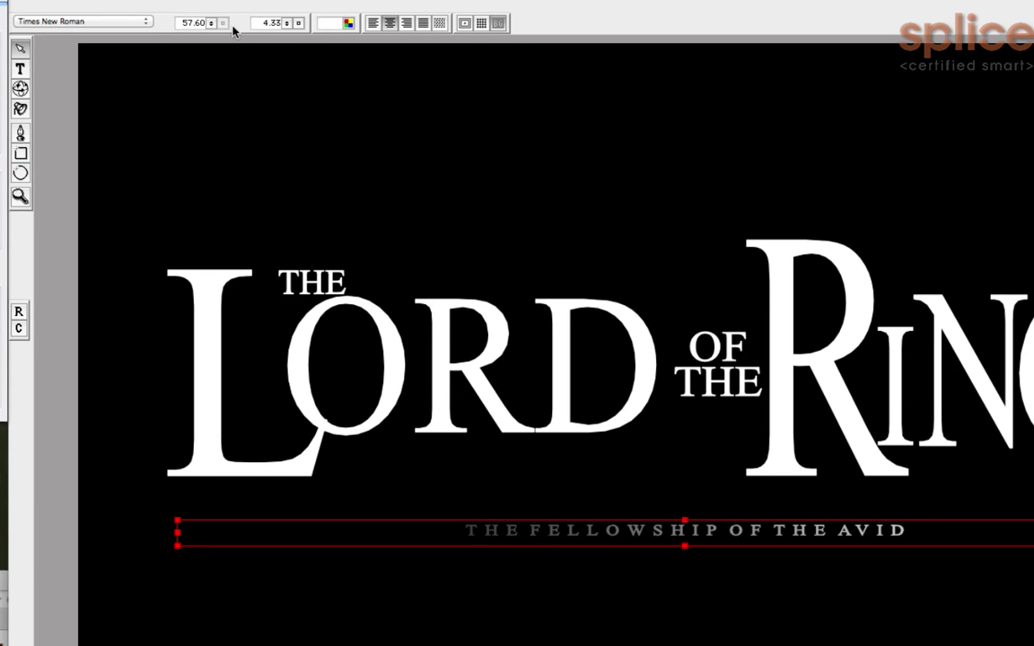
- Set the FELLOWSHIP line's font size to 128.64 and its letter spacing to 10.00
left_click_drag(210, 25, 210, 1)
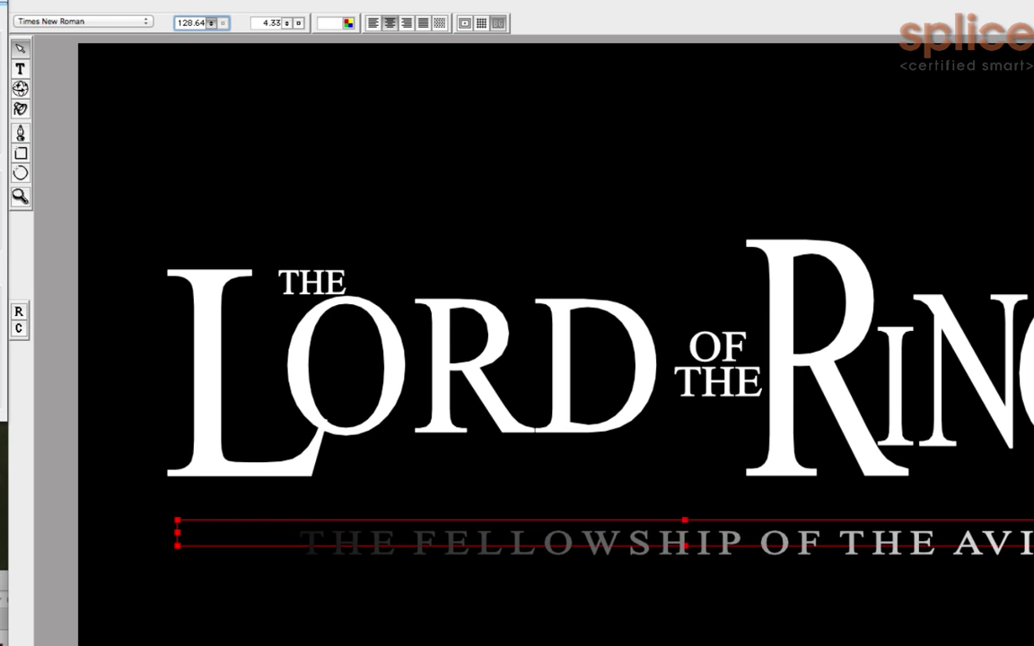
left_click_drag(288, 25, 286, 11)
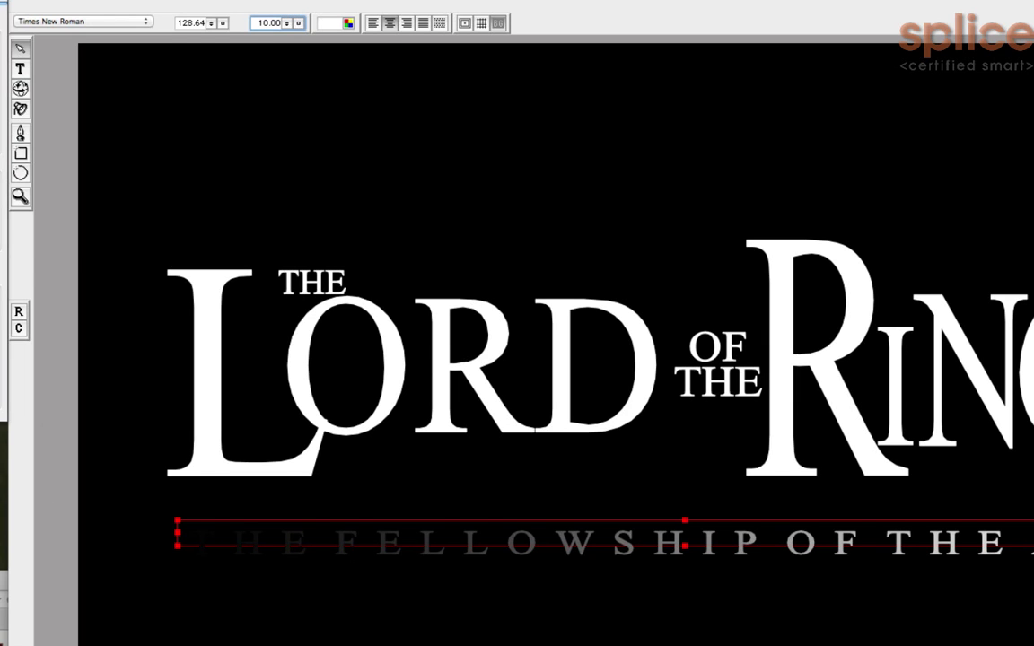
- Select all the text boxes in an enlarged layers list and group them
key("F2")
left_click_drag(734, 427, 655, 233)
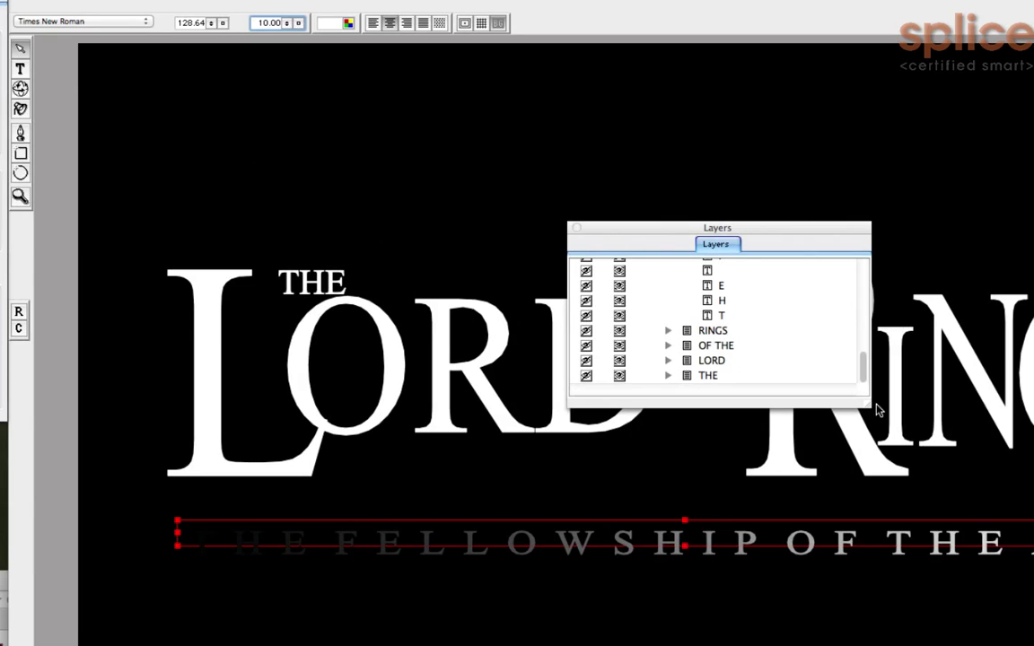
left_click_drag(869, 410, 979, 635)
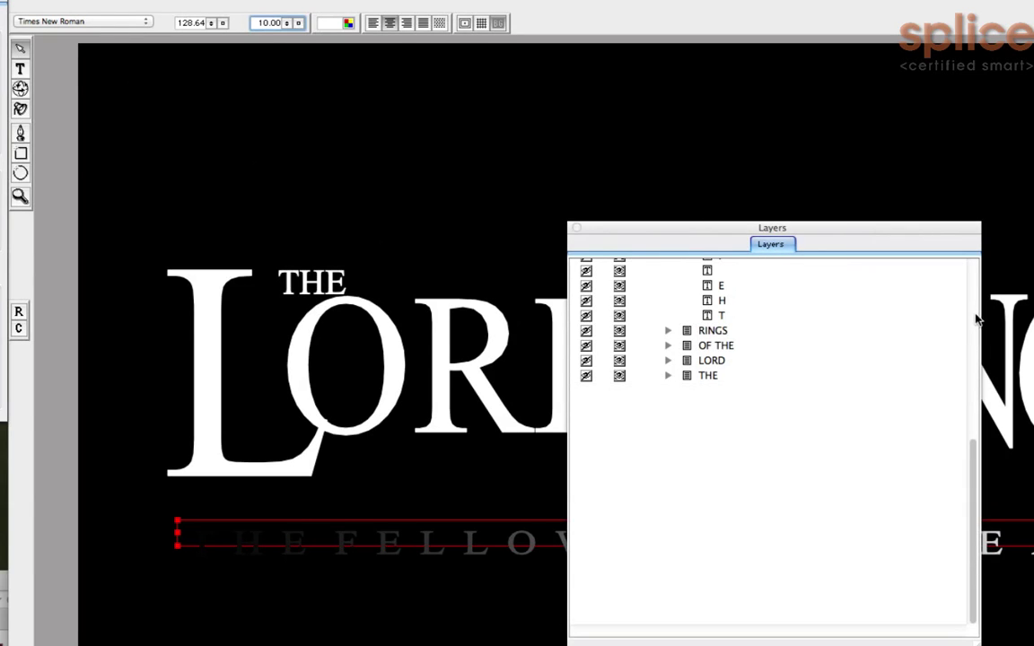
scroll(967, 290, "up", 10)
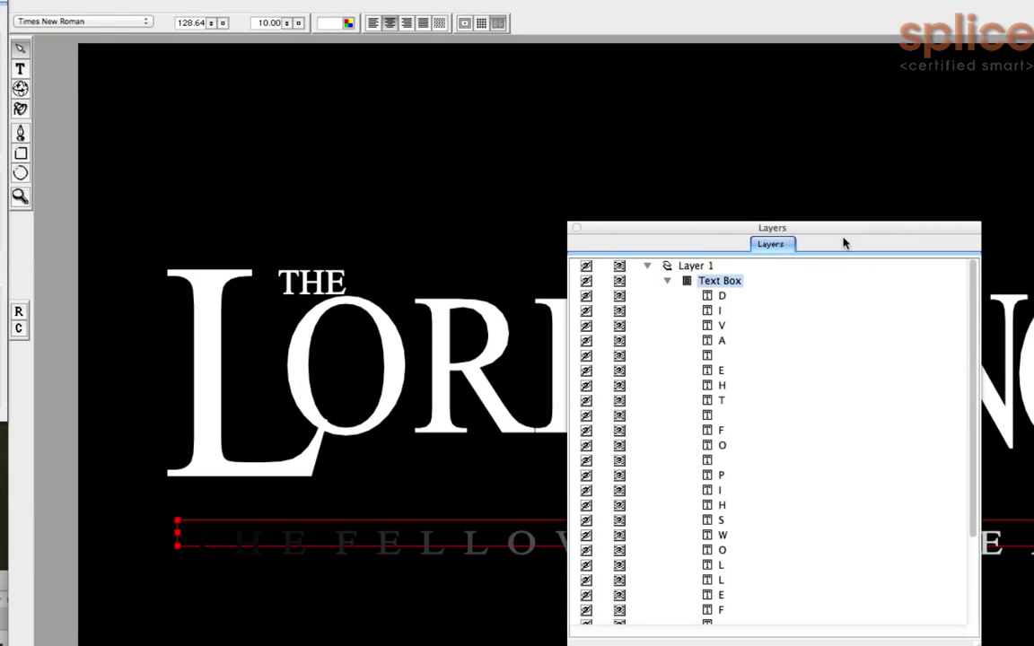
left_click(667, 283)
left_click(716, 342, "shift")
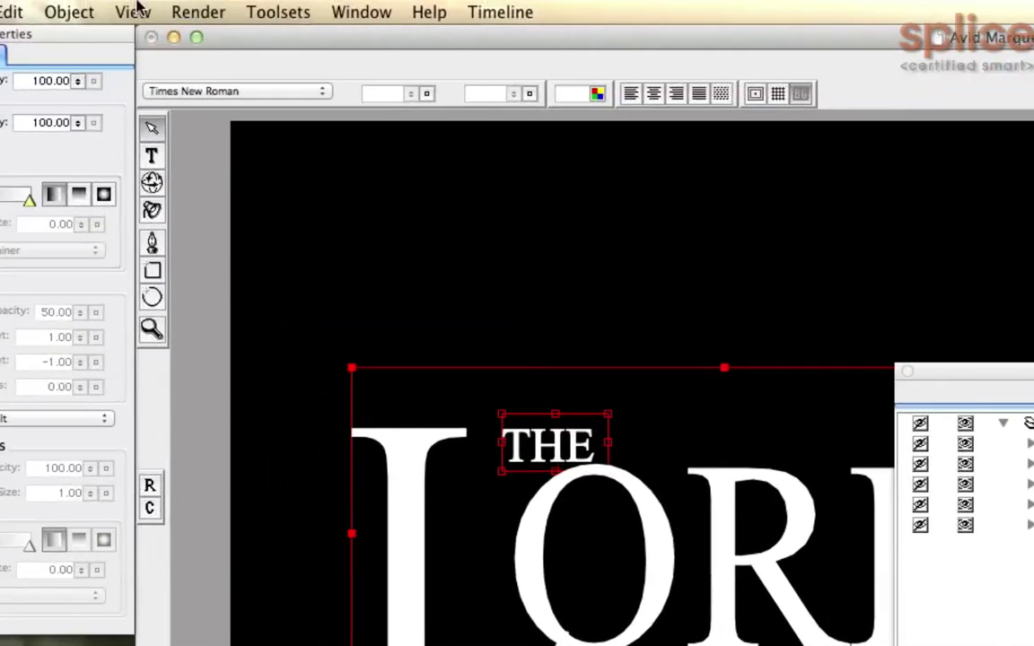
left_click(69, 11)
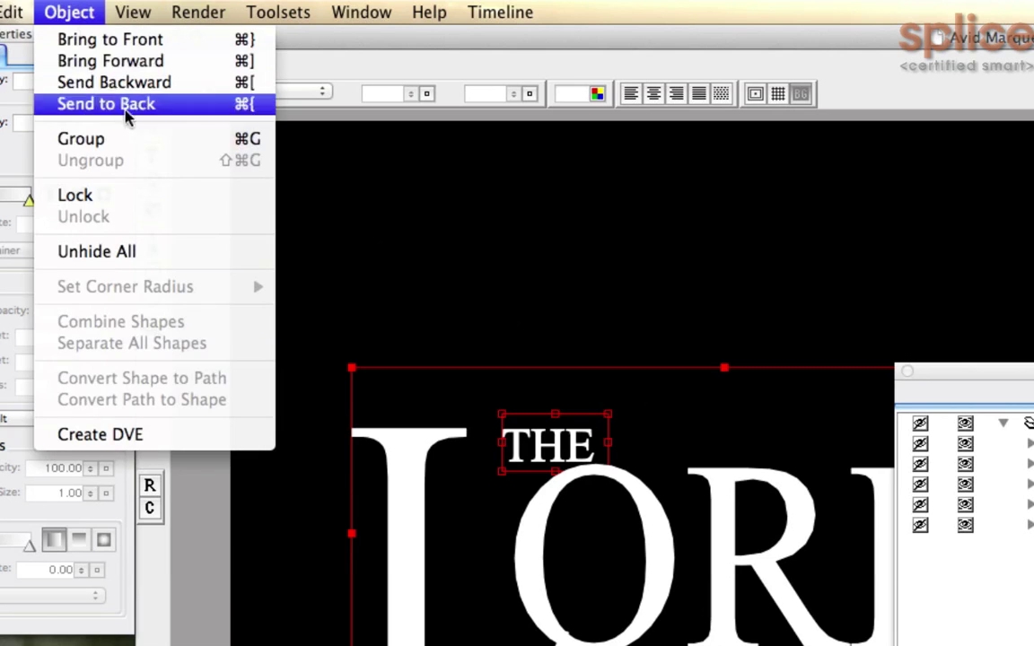
left_click(167, 140)
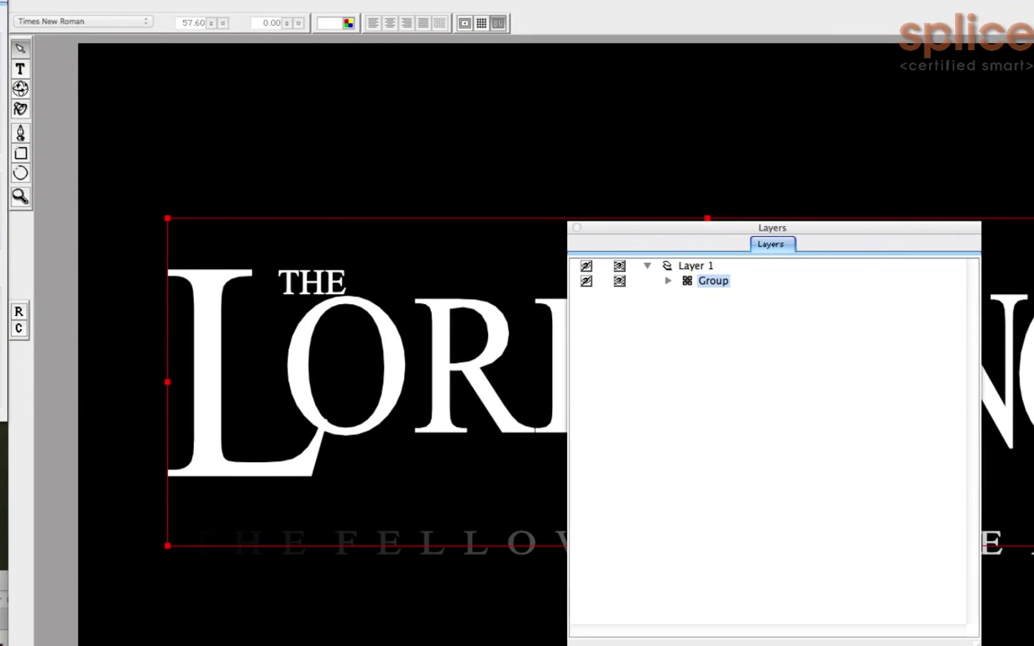
- Name the group "BIG CONTAINER of all words"
type("BIG CONTAINER")
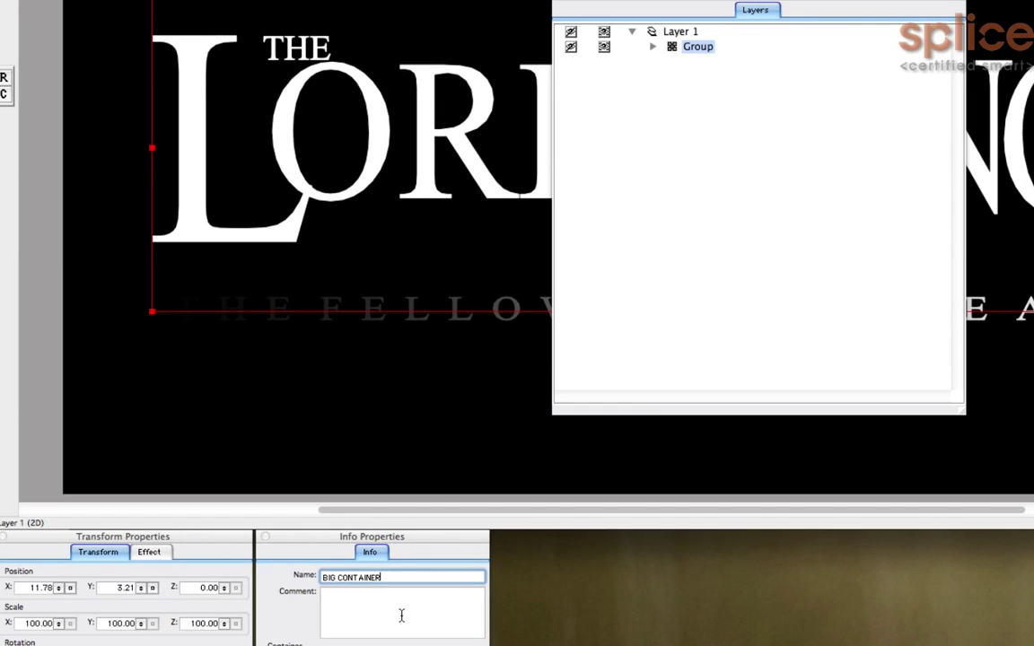
type(" of all words")
left_click(410, 616)
- Move the layers list clear of the title and set the group's base colour to light orange
left_click_drag(689, 3, 970, 250)
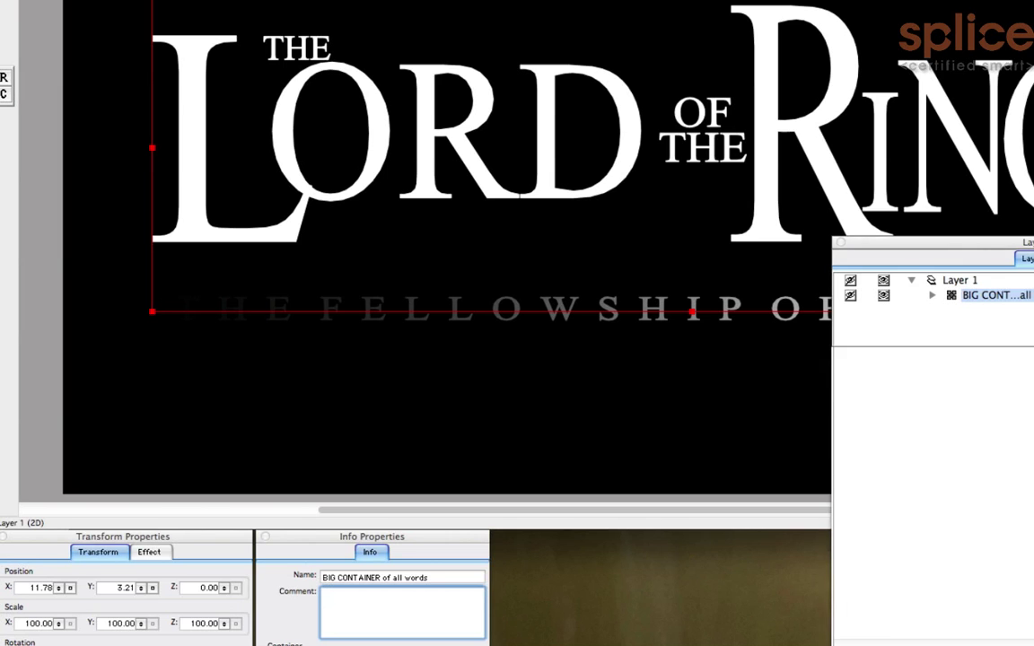
left_click_drag(956, 248, 1033, 546)
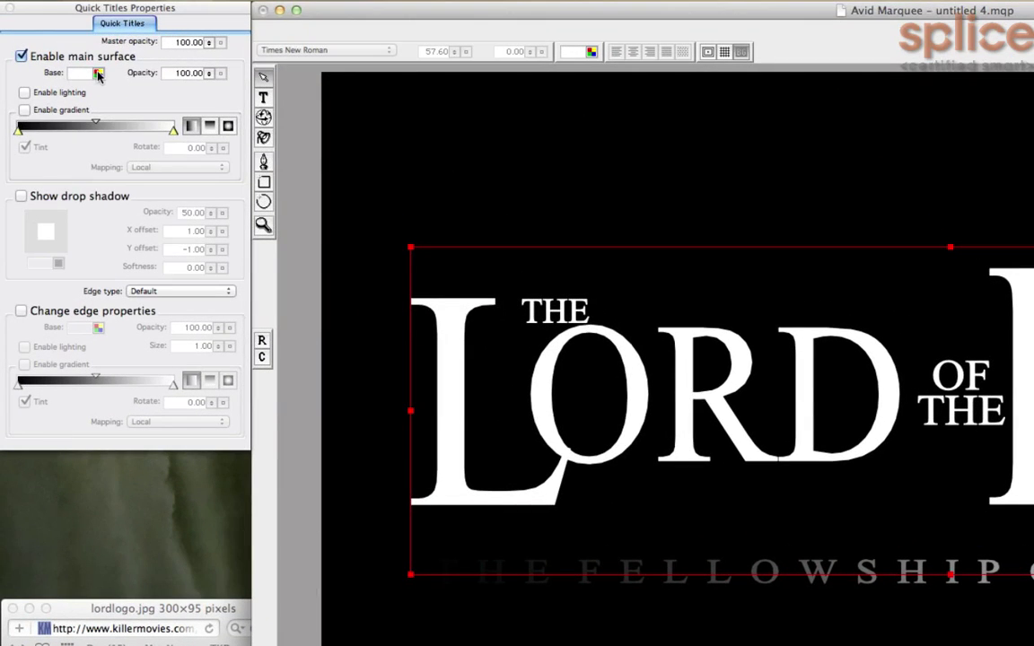
left_click(80, 71)
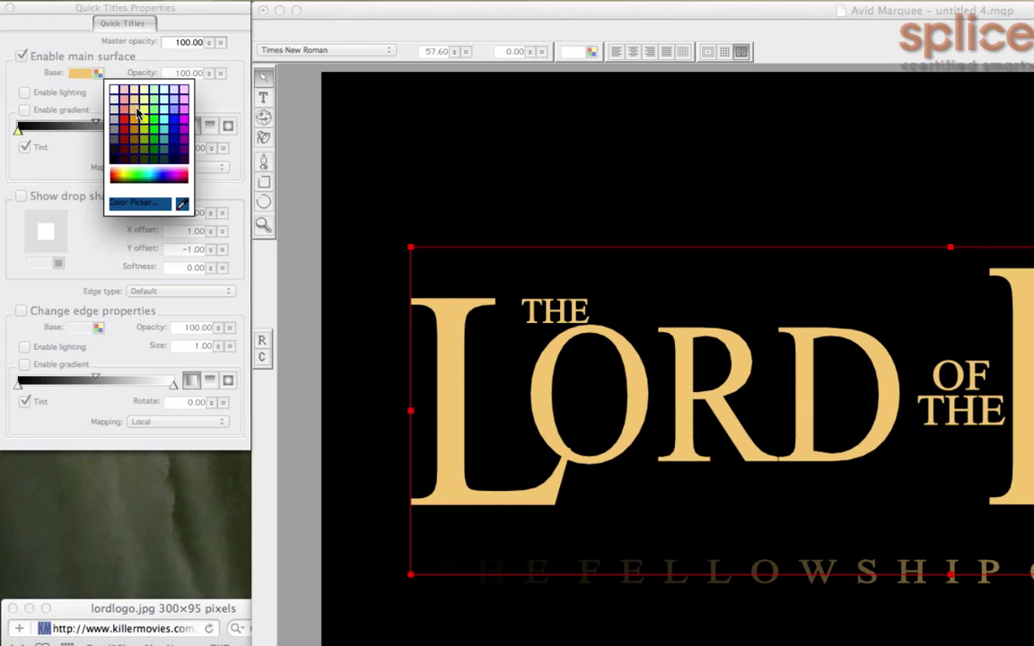
left_click(137, 112)
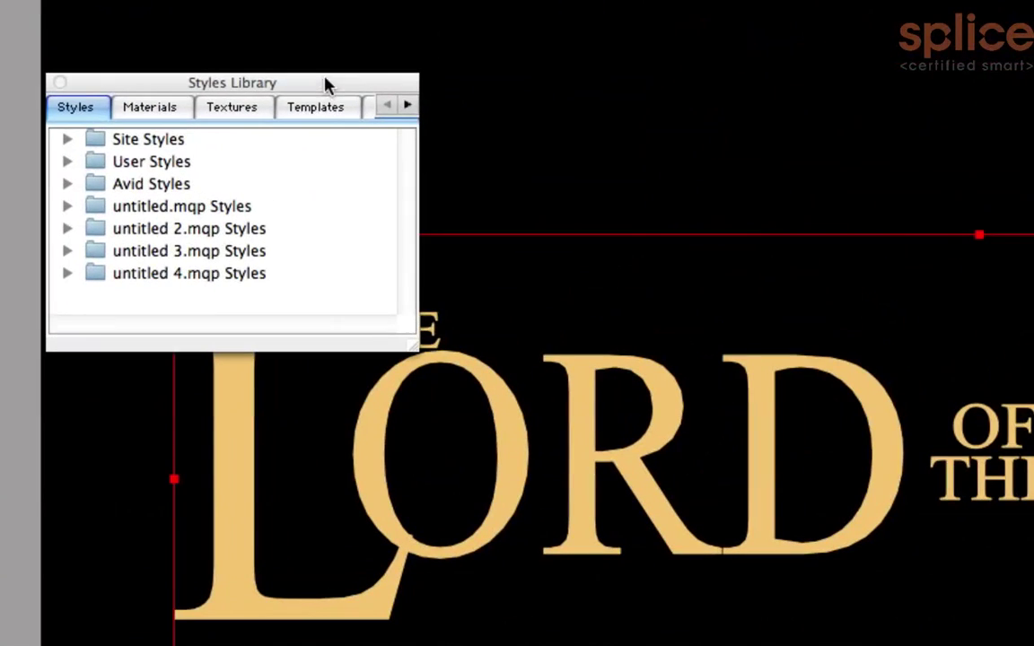
- Show the contents of the Avid Textures folder in the texture library, keeping the library window clear of the title
left_click(314, 108)
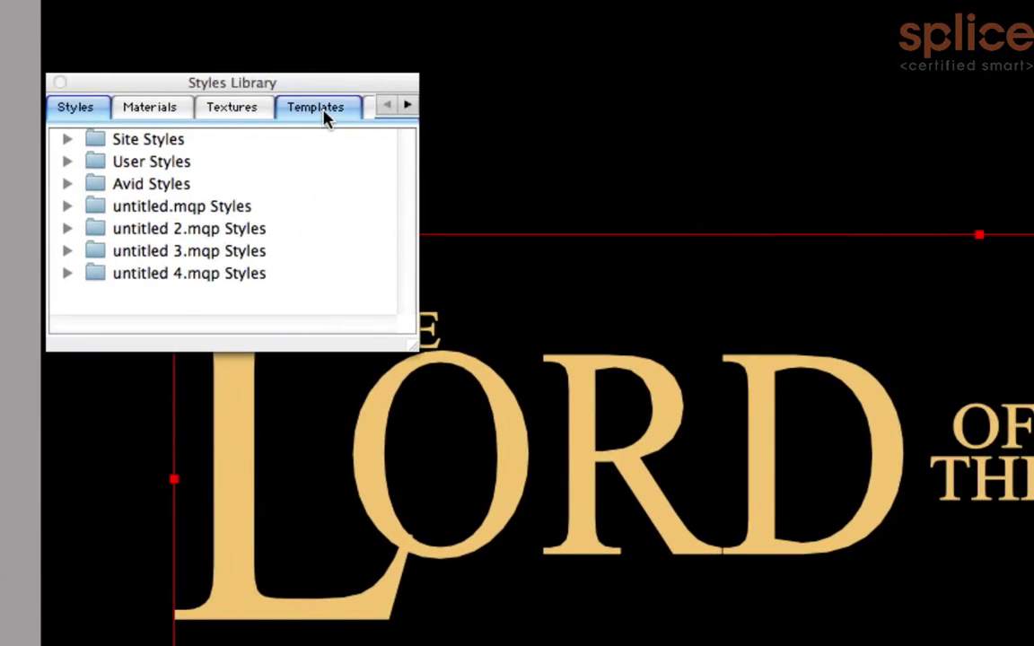
left_click(222, 106)
left_click_drag(410, 349, 467, 588)
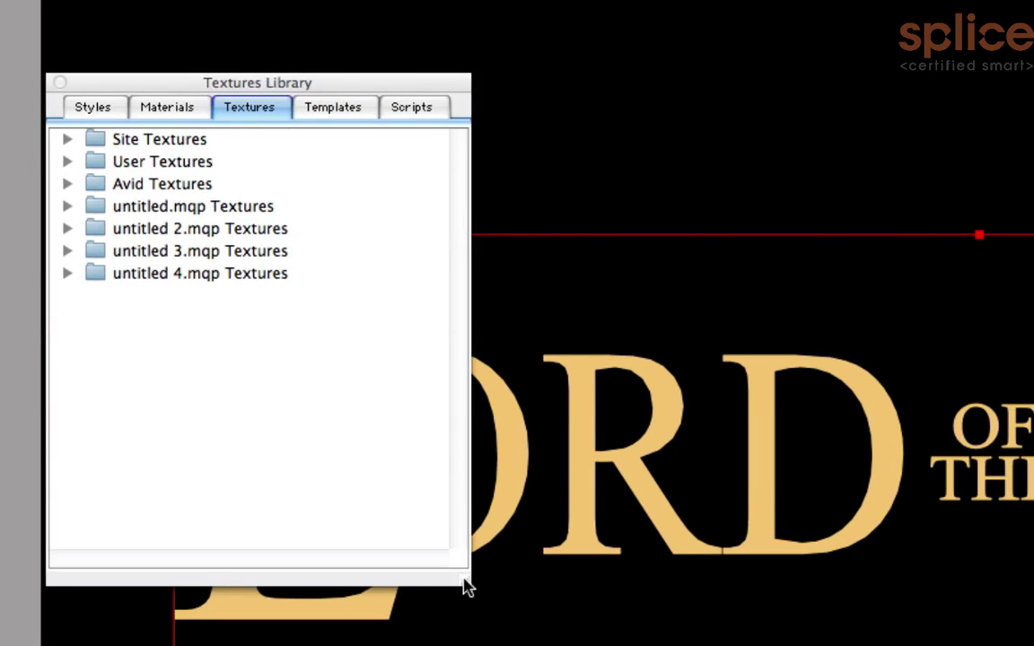
left_click(67, 184)
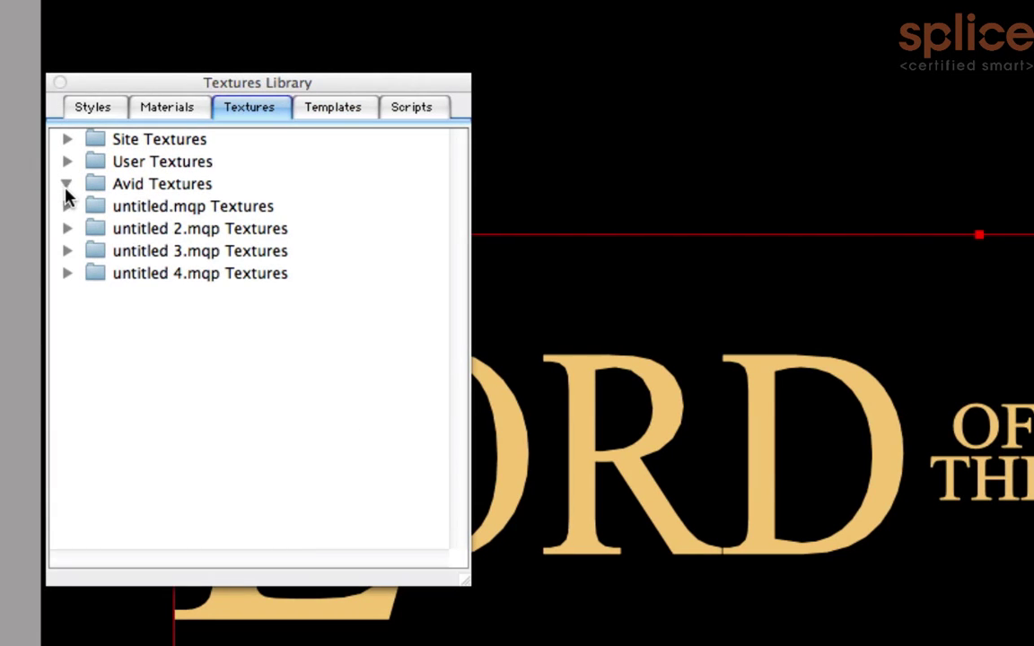
left_click(66, 184)
left_click(68, 162)
left_click_drag(131, 86, 85, 9)
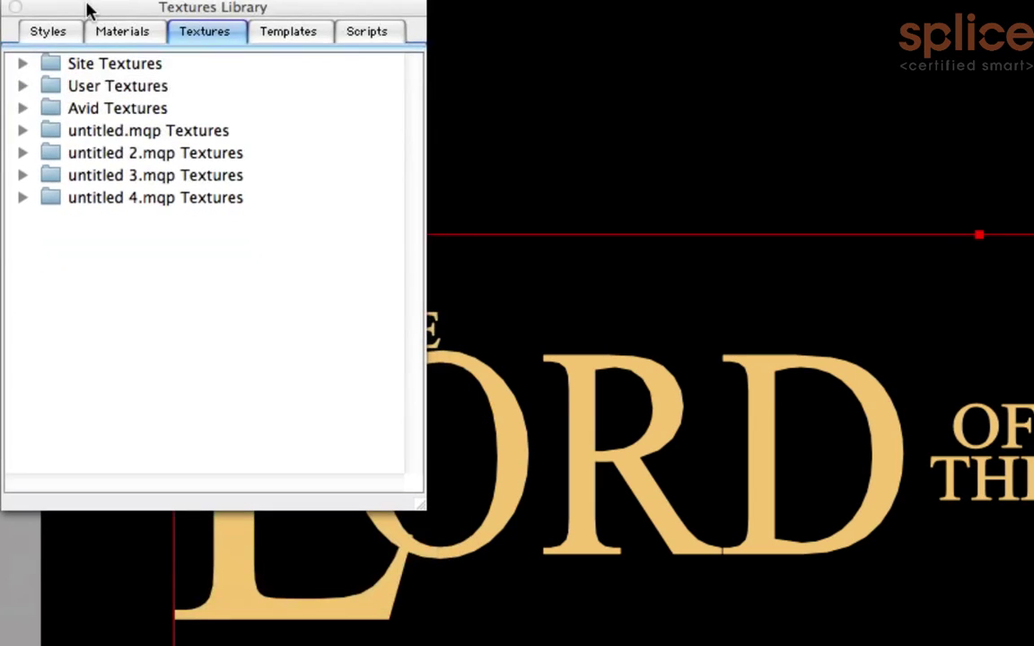
left_click(22, 109)
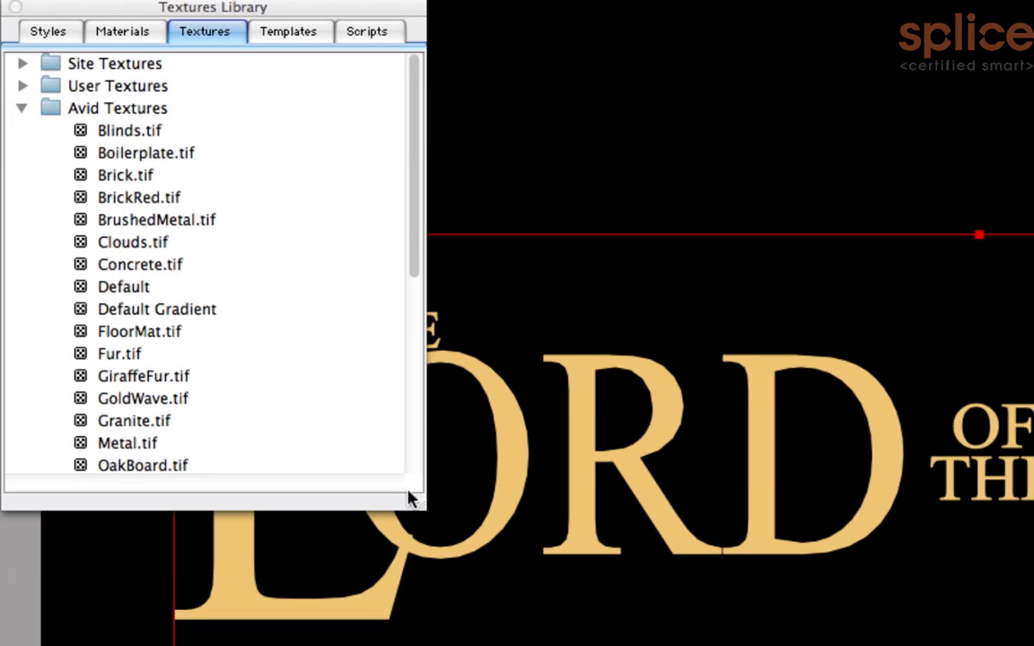
left_click_drag(422, 509, 340, 422)
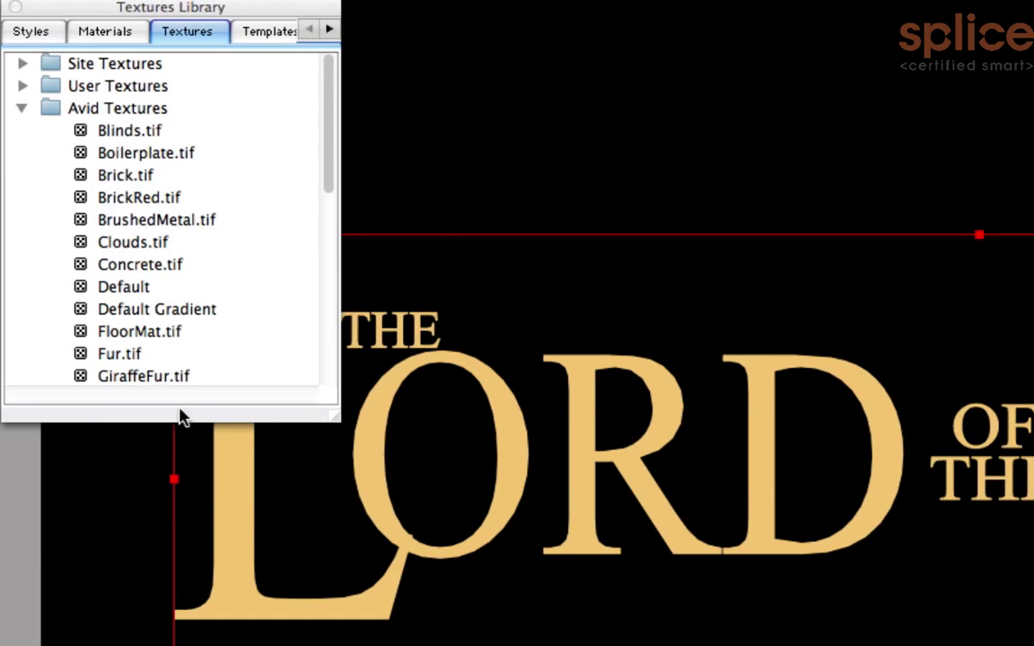
- Try the GiraffeFur.tif texture on the grouped title and replace it with GoldWave.tif
left_click_drag(148, 377, 238, 597)
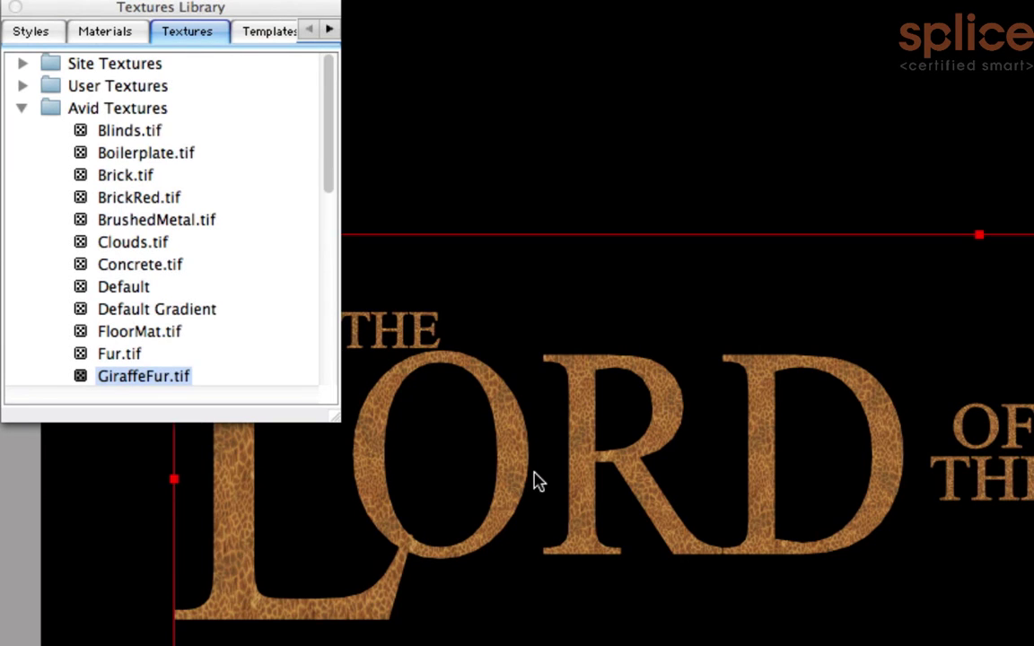
left_click_drag(328, 179, 334, 284)
left_click_drag(120, 154, 236, 614)
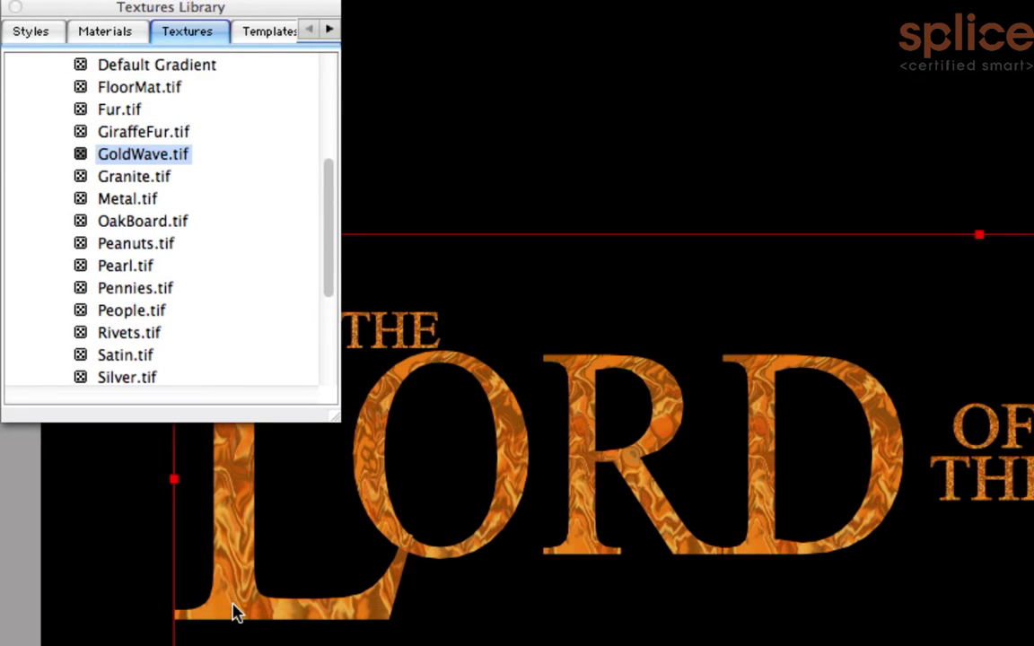
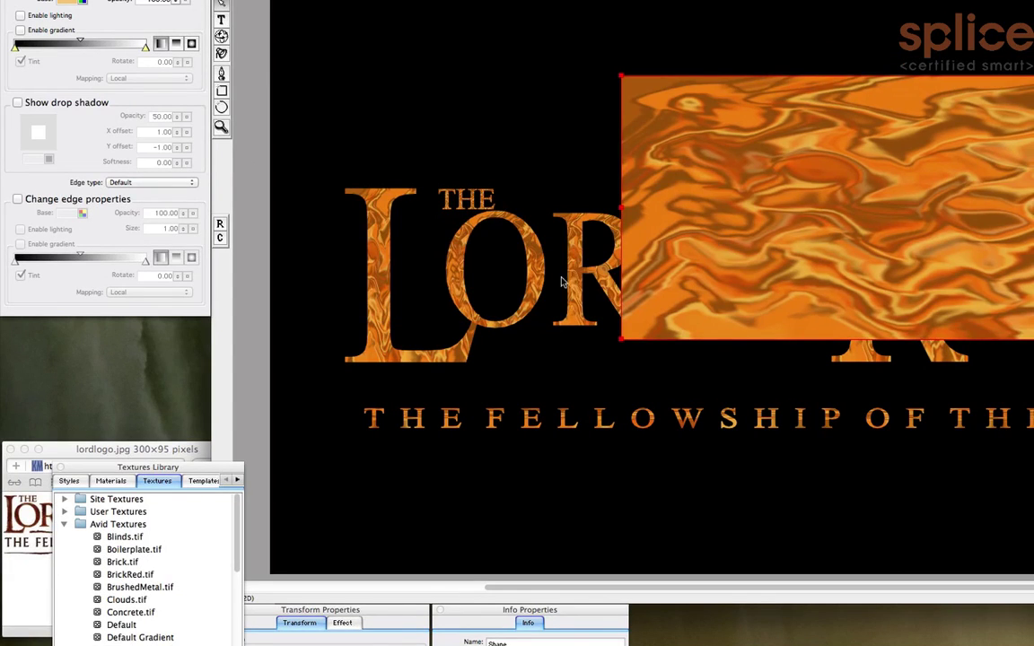
- Slide the gold-textured rectangle across the title to compare the texture, and delete the rectangle
left_click_drag(735, 252, 656, 452)
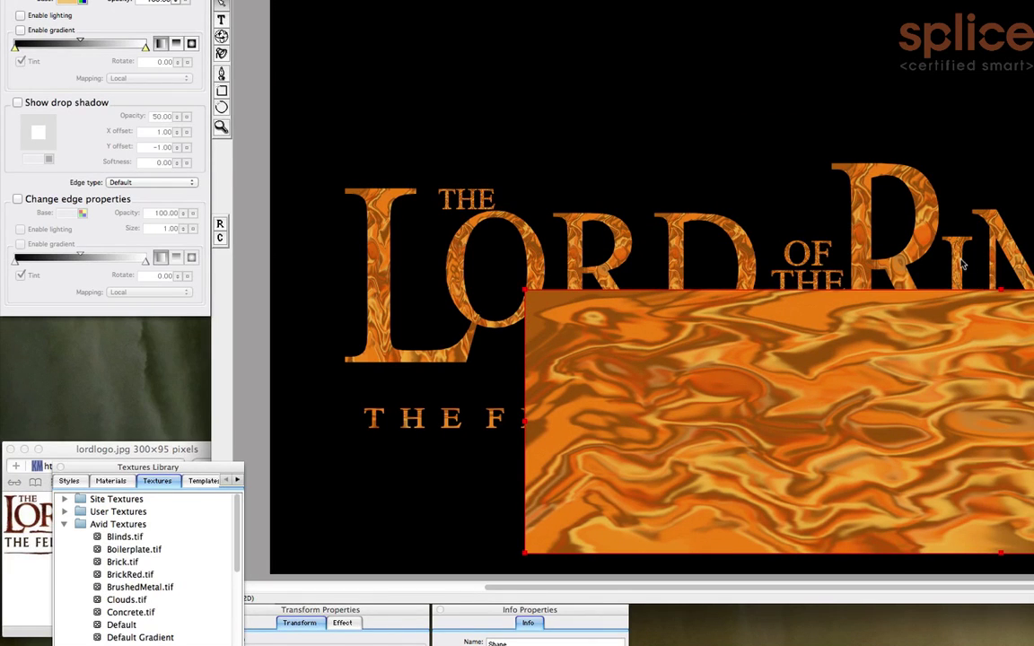
left_click_drag(955, 361, 879, 278)
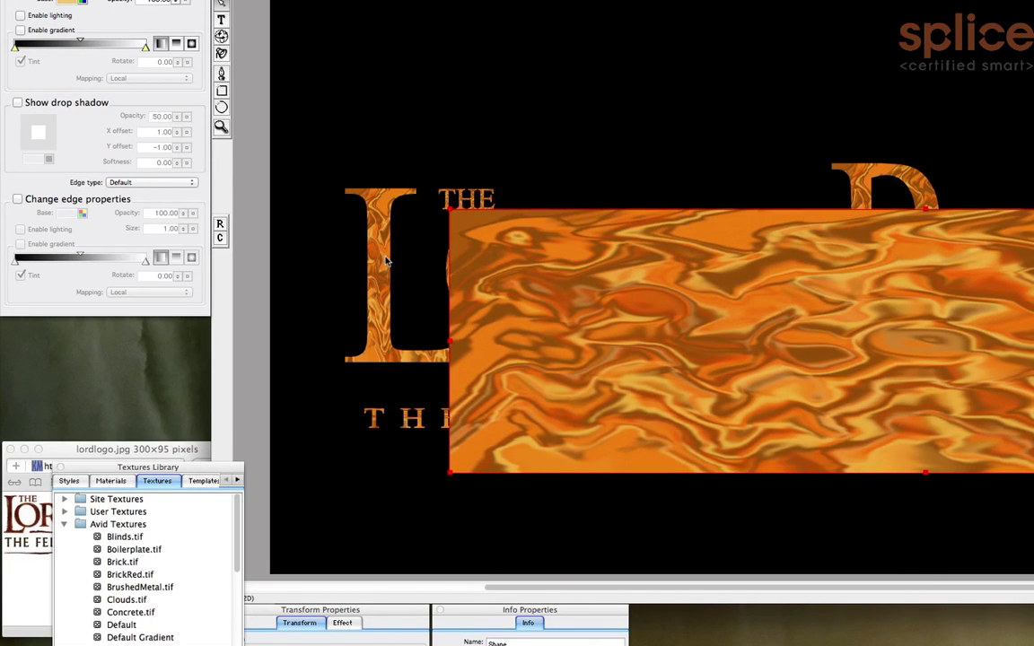
key("Delete")
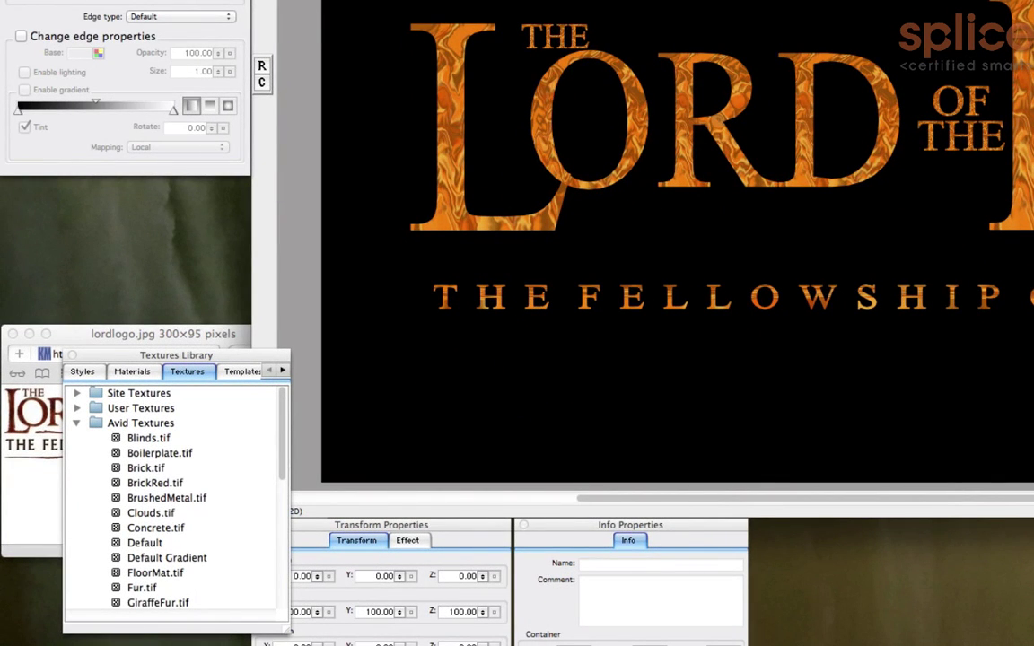
- Select the BIG CONTAINER group and open its surface properties beside the title
left_click(629, 297)
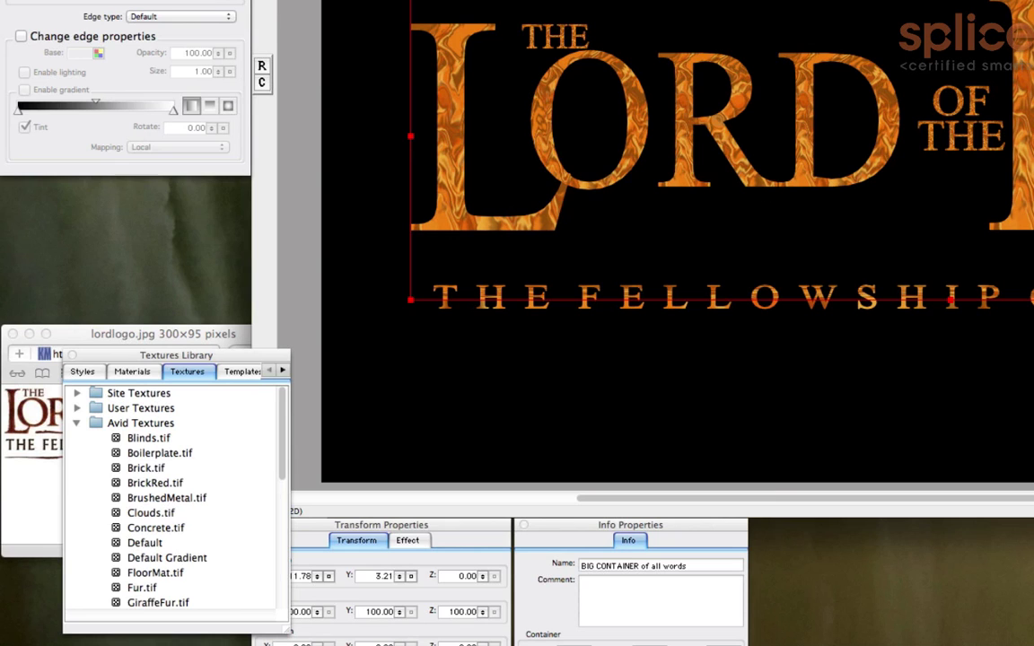
left_click_drag(247, 360, 192, 410)
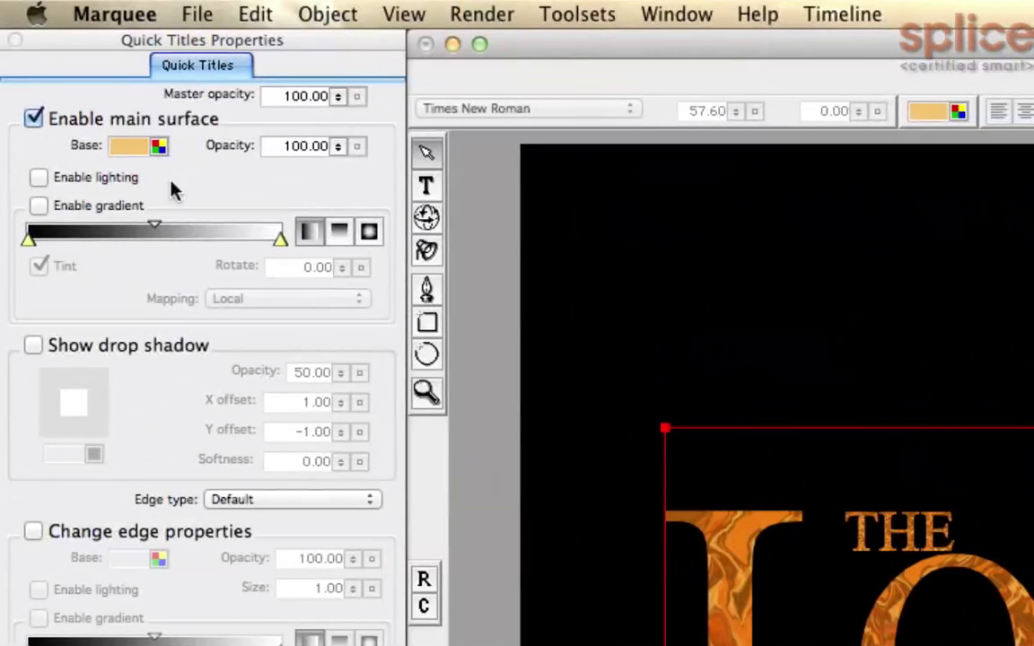
left_click(759, 11)
mouse_move(687, 8)
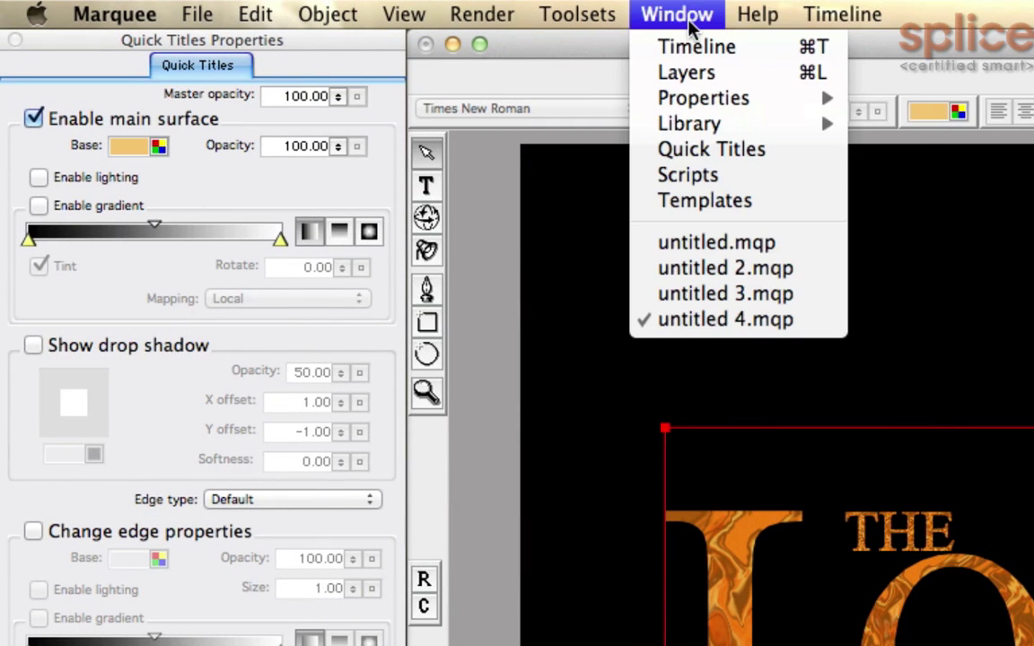
mouse_move(751, 99)
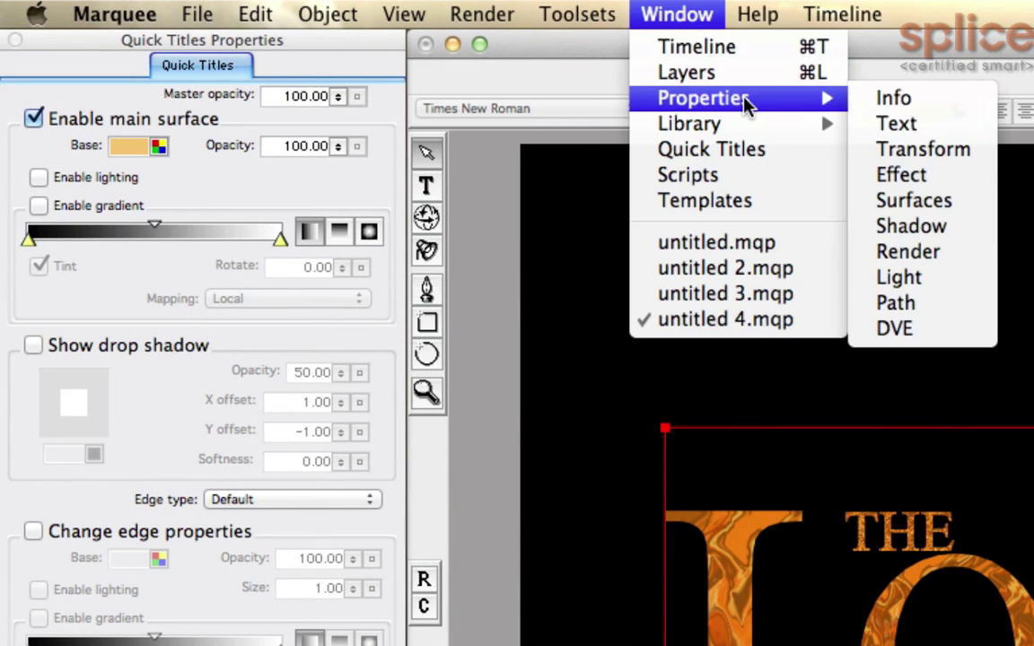
left_click(960, 203)
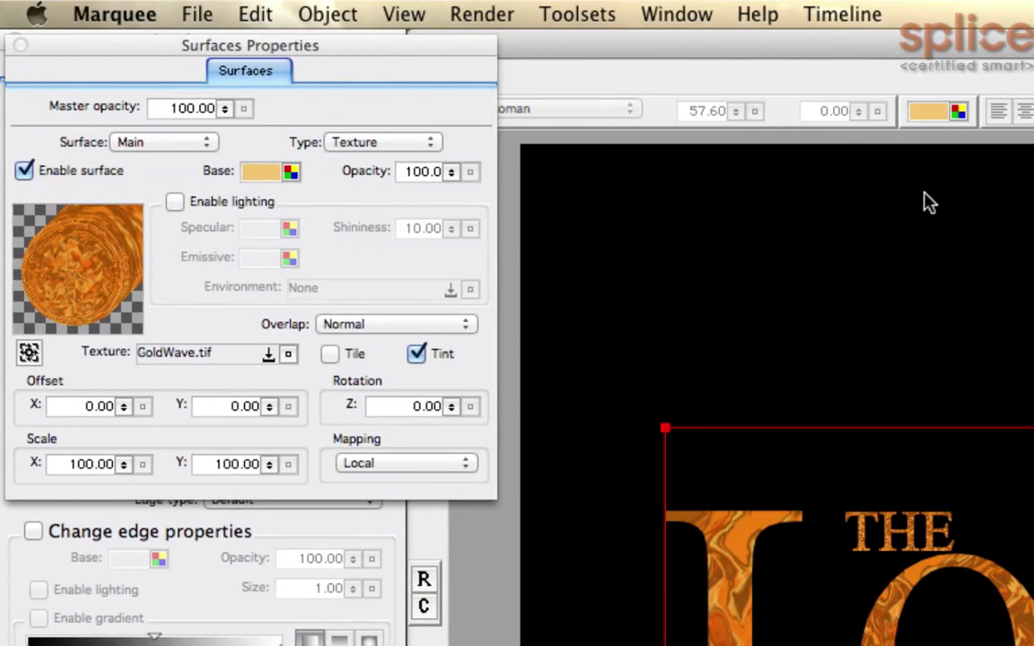
left_click_drag(166, 56, 186, 477)
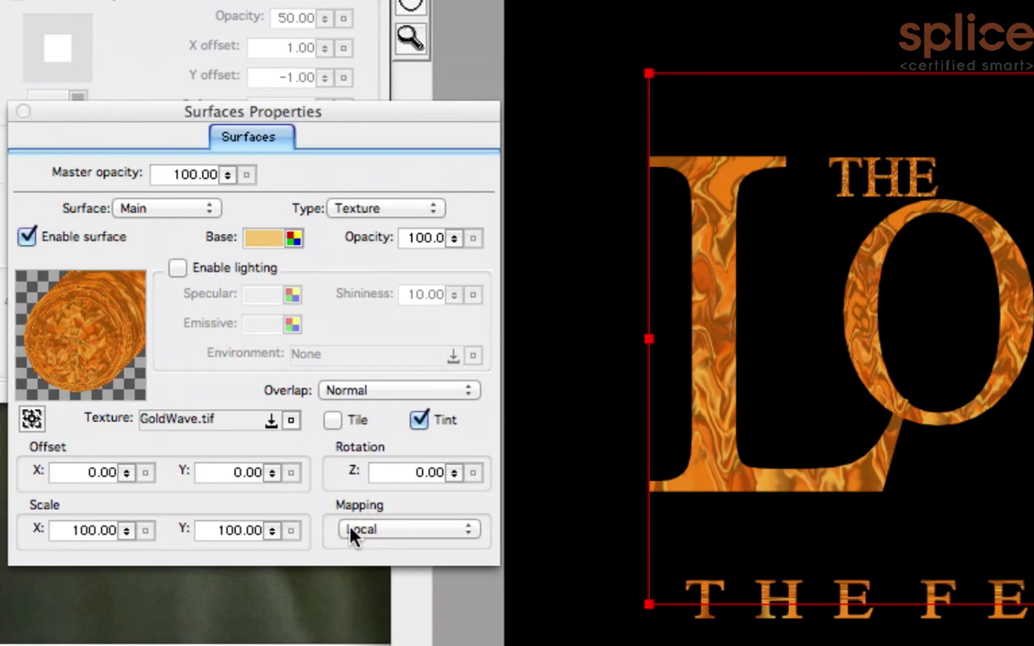
- Set the texture mapping to Container and extend the group's box downward to enclose the FELLOWSHIP line
left_click(382, 530)
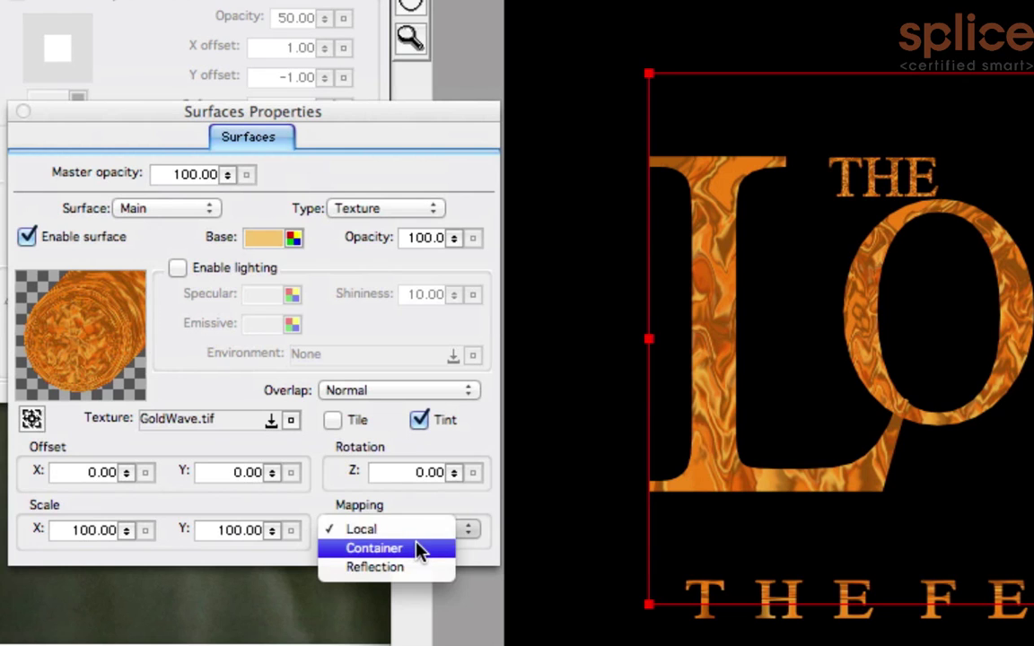
left_click(417, 550)
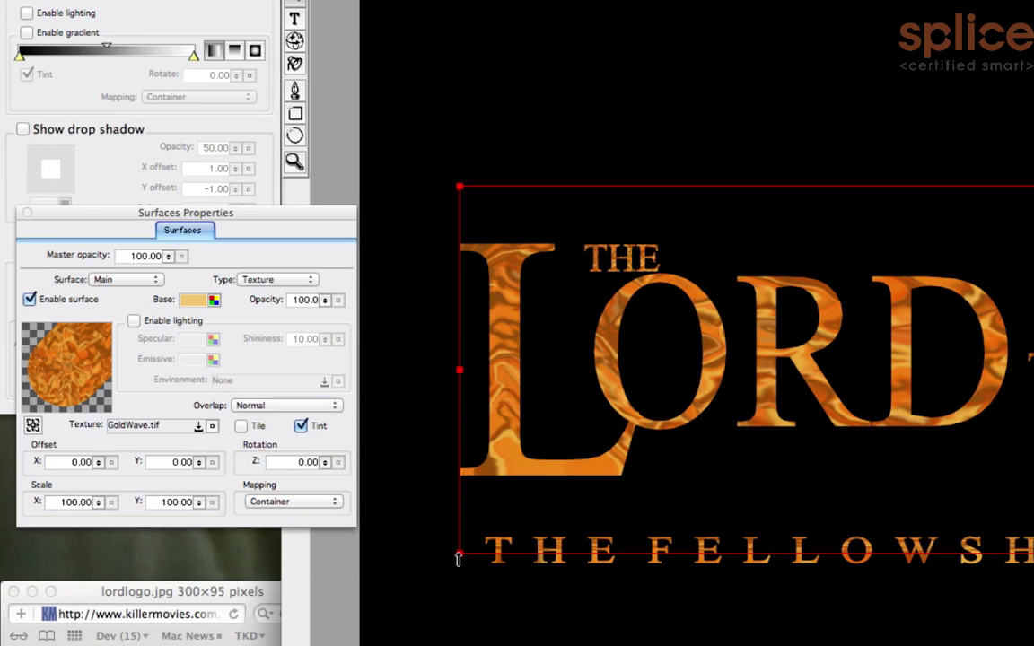
left_click_drag(458, 557, 457, 608)
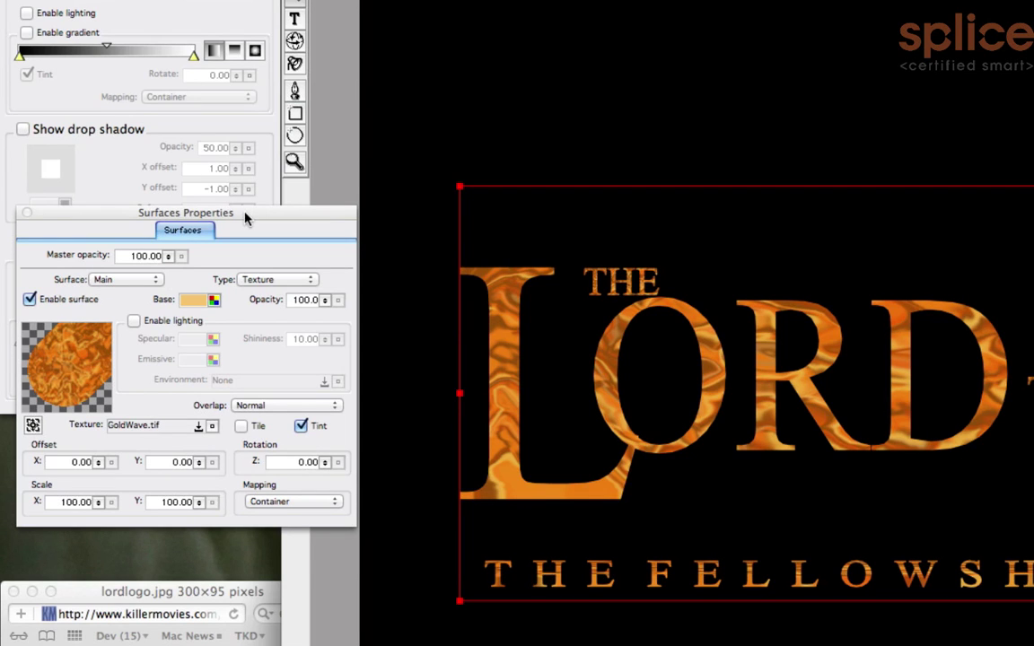
left_click_drag(267, 218, 254, 229)
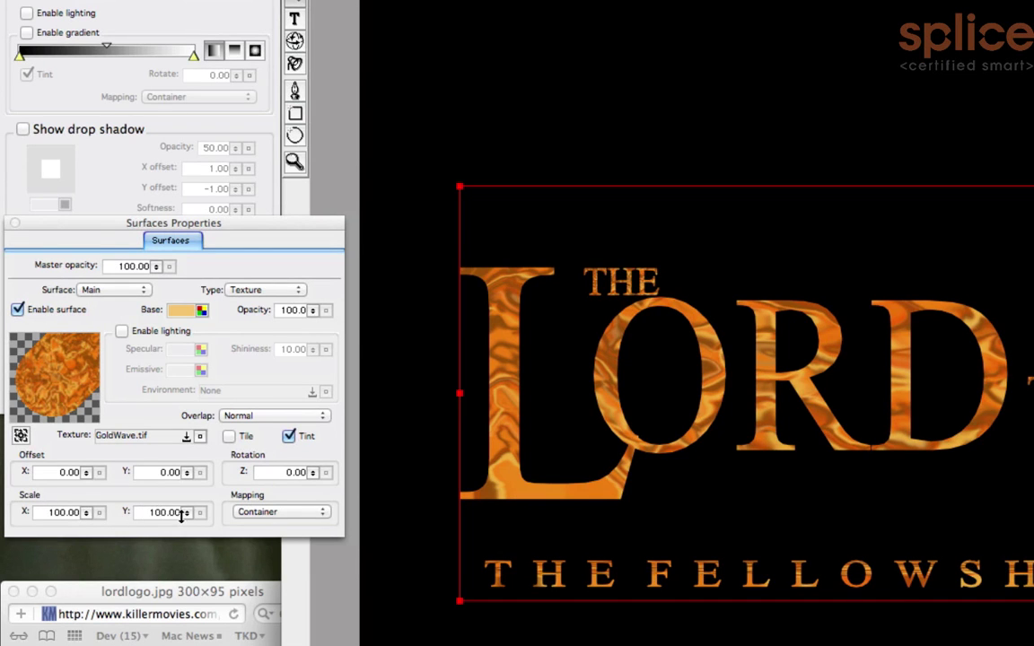
- Stretch the title group's GoldWave texture to a scale of X 268.00 and Y 543.33, and enable lighting on its surface
left_click_drag(184, 514, 169, 0)
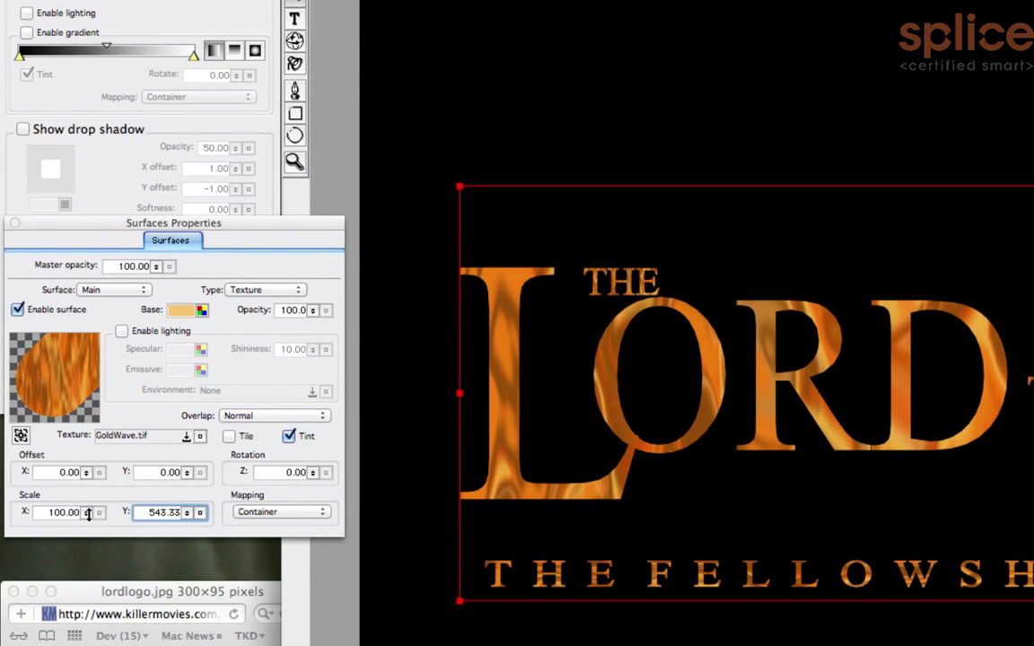
left_click_drag(87, 512, 68, 280)
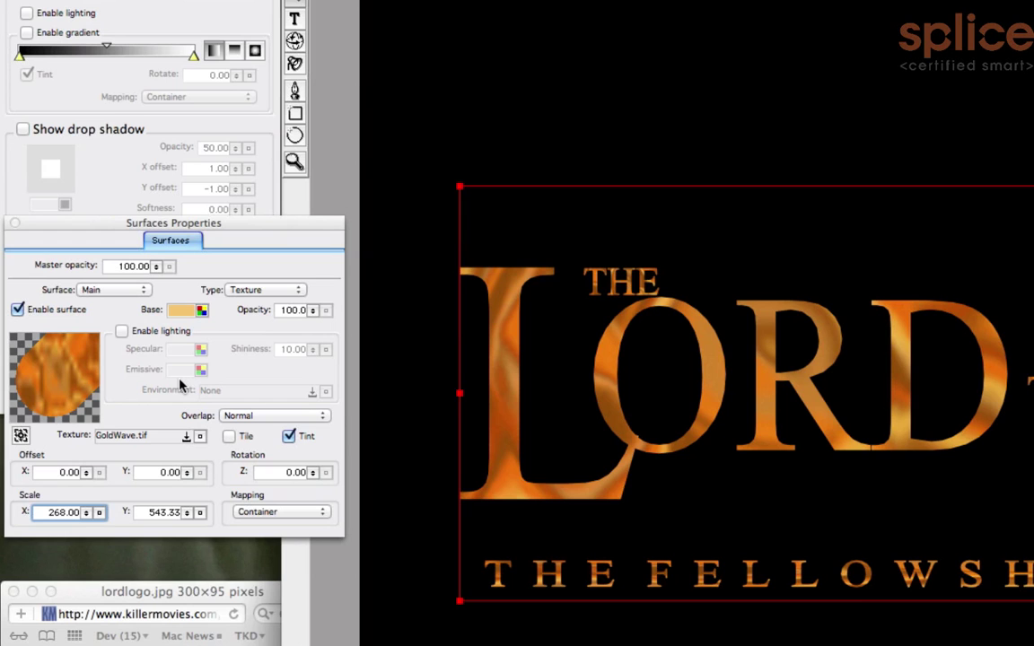
left_click(122, 331)
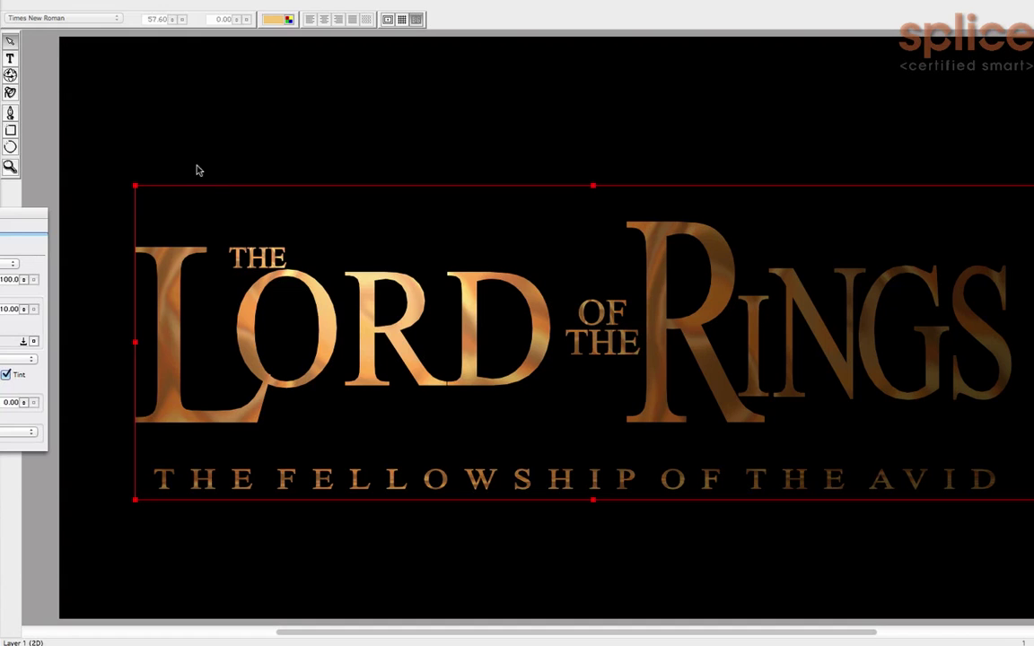
- Shift the title group slightly down and to the right, and move the light above the large L
left_click_drag(377, 378, 417, 387)
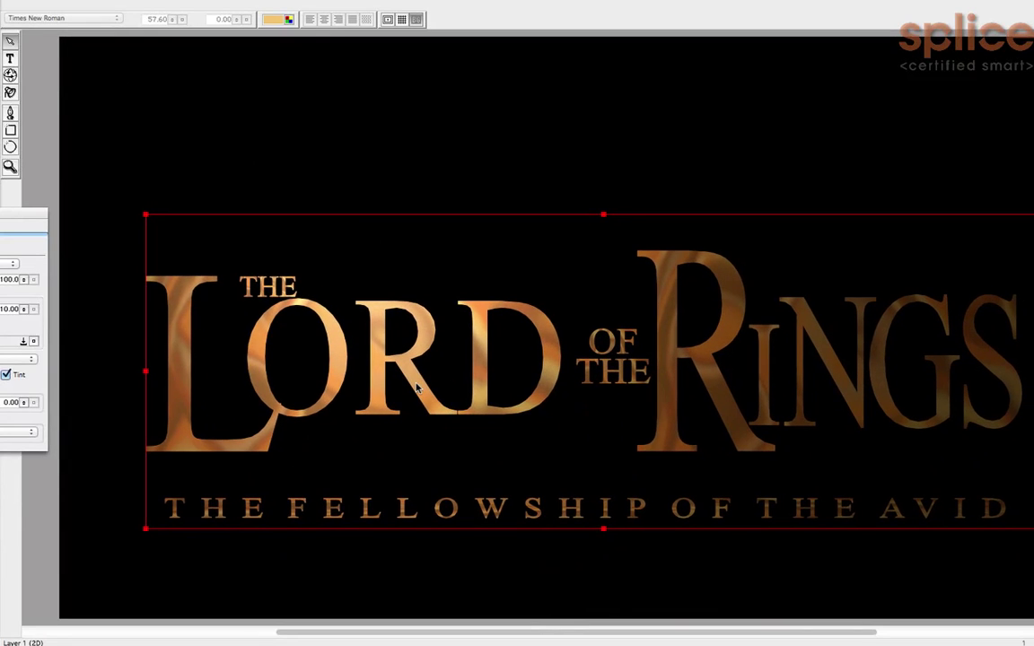
left_click(10, 93)
left_click_drag(342, 159, 187, 174)
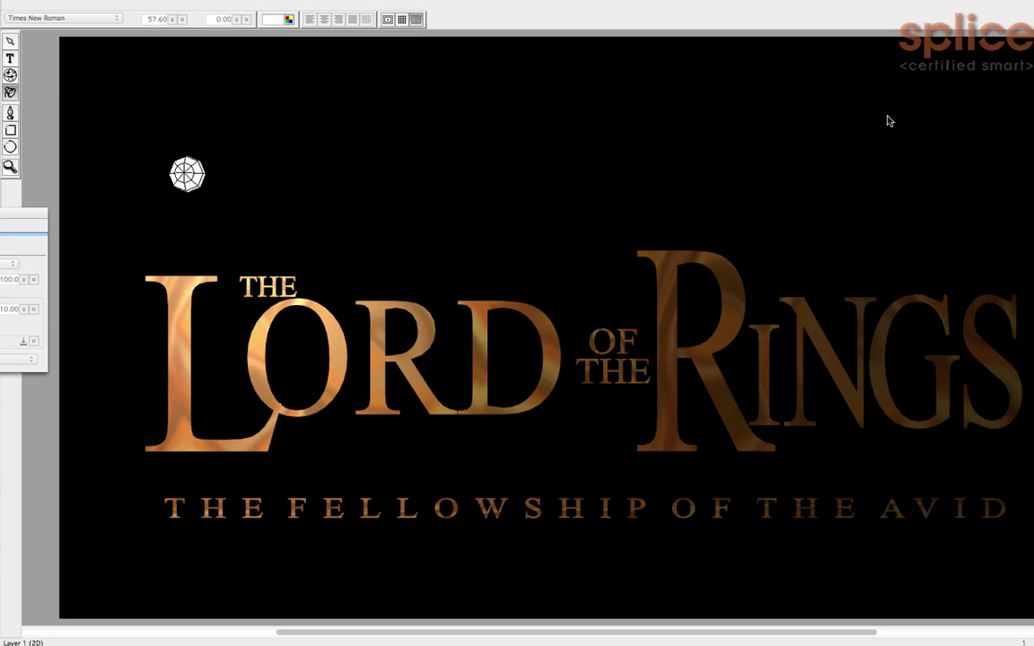
- Add a second light above the end of RINGS and fine-tune the positions of both lights over the title
right_click(931, 141)
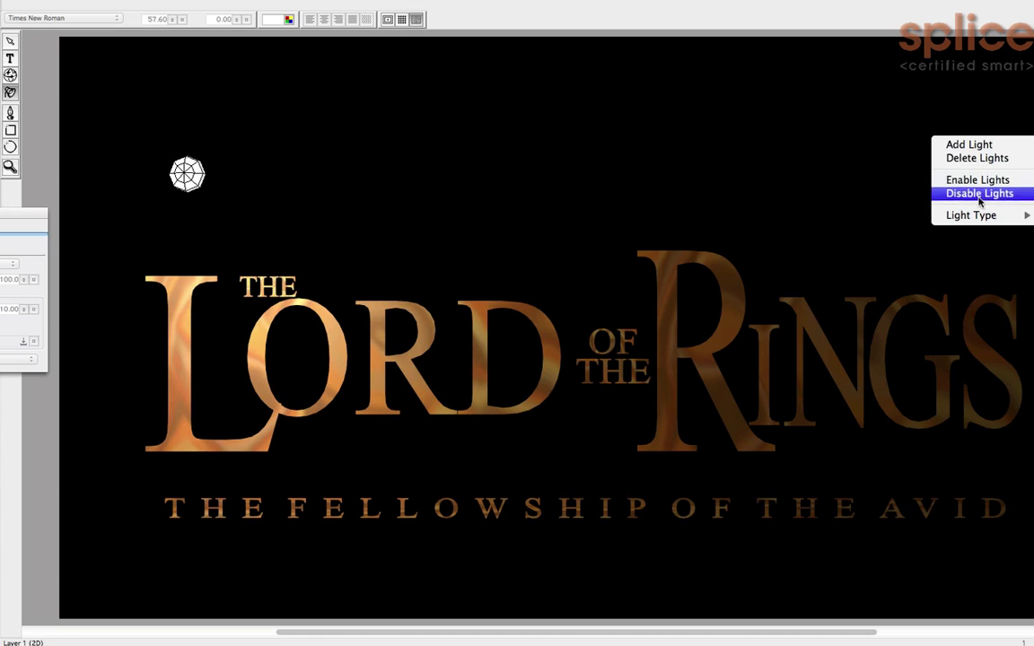
left_click(959, 145)
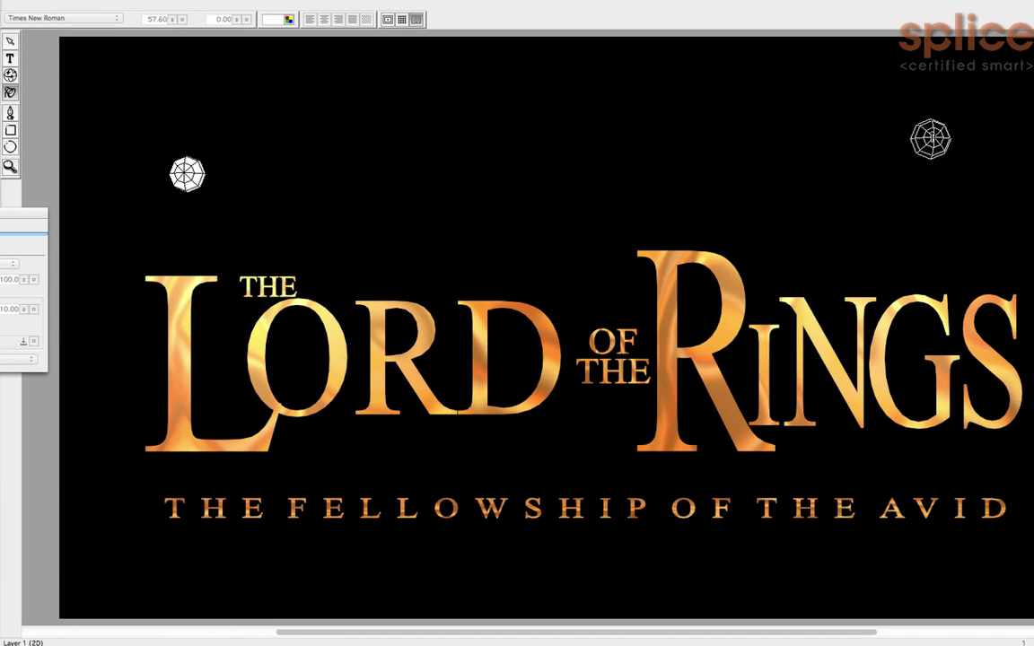
left_click_drag(931, 139, 976, 144)
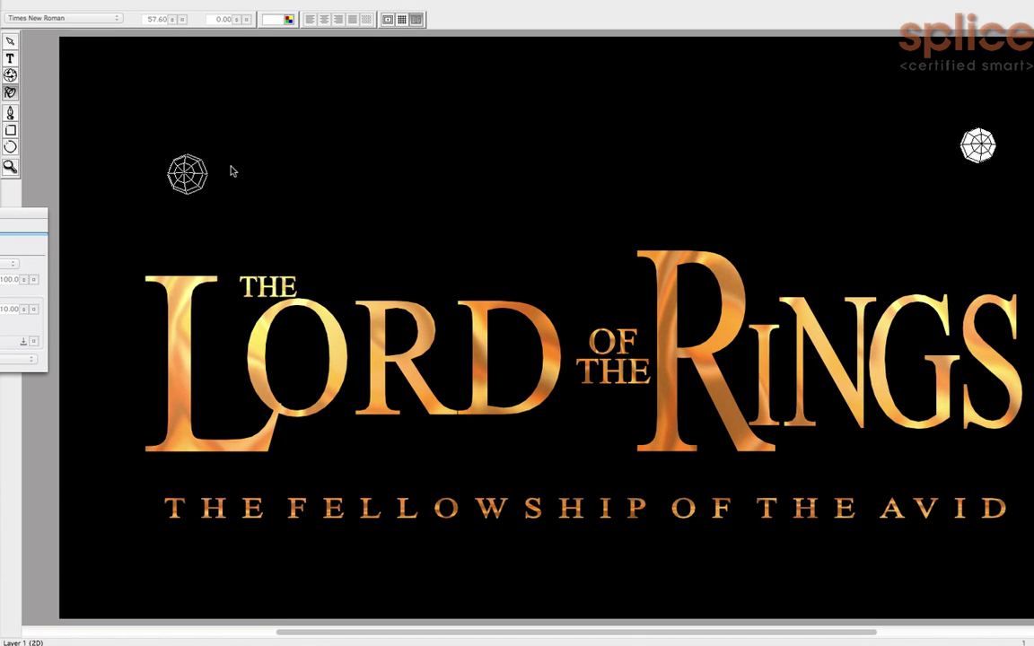
left_click_drag(187, 171, 173, 166)
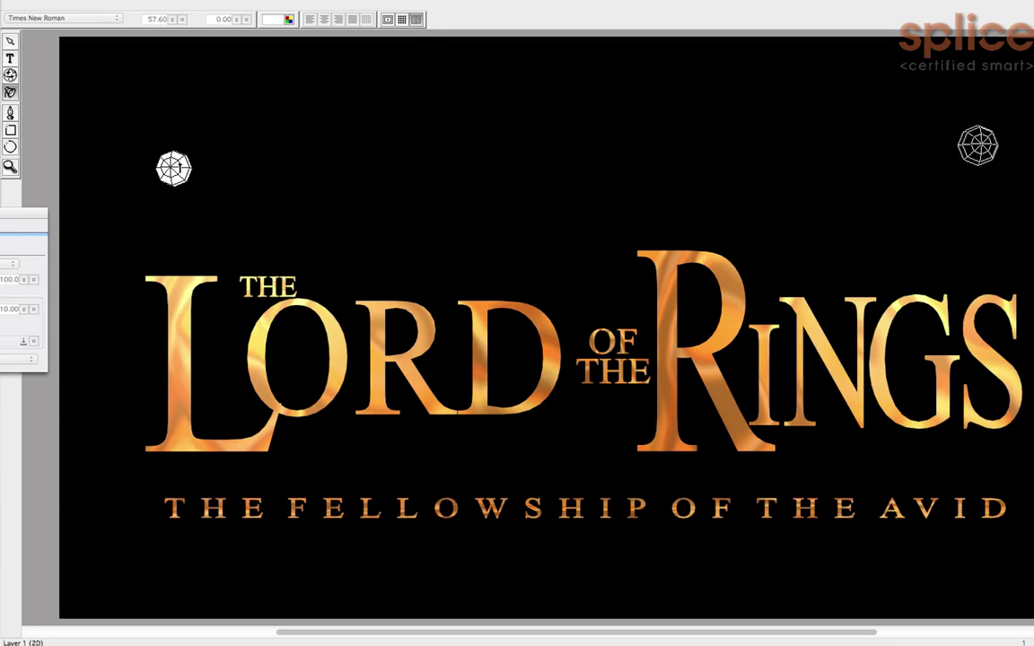
- Return to the selection tool and close the surface properties
left_click(9, 212)
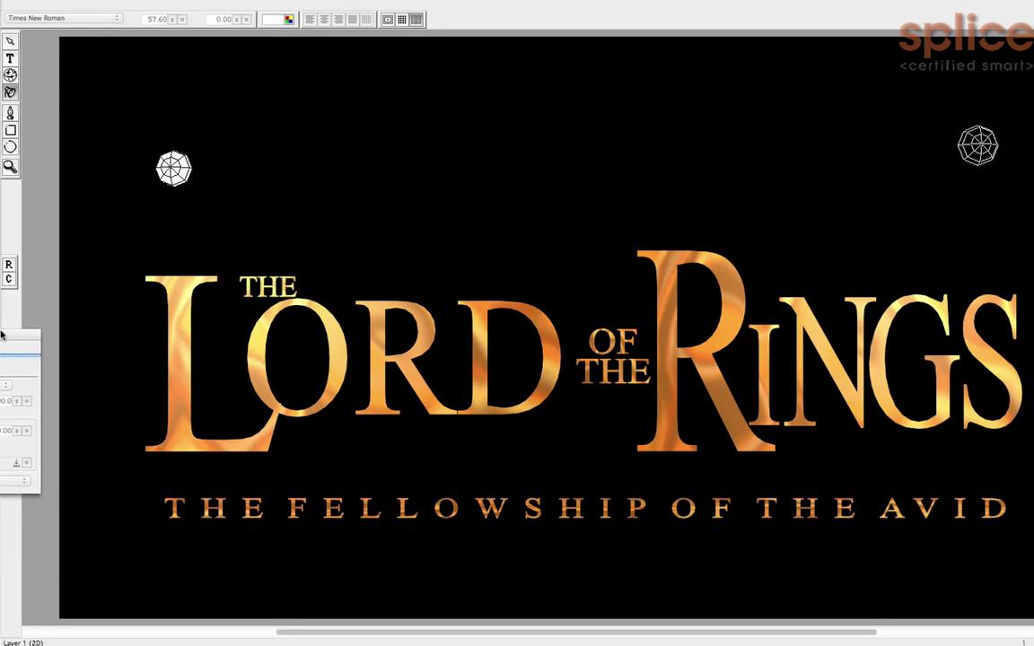
left_click(10, 41)
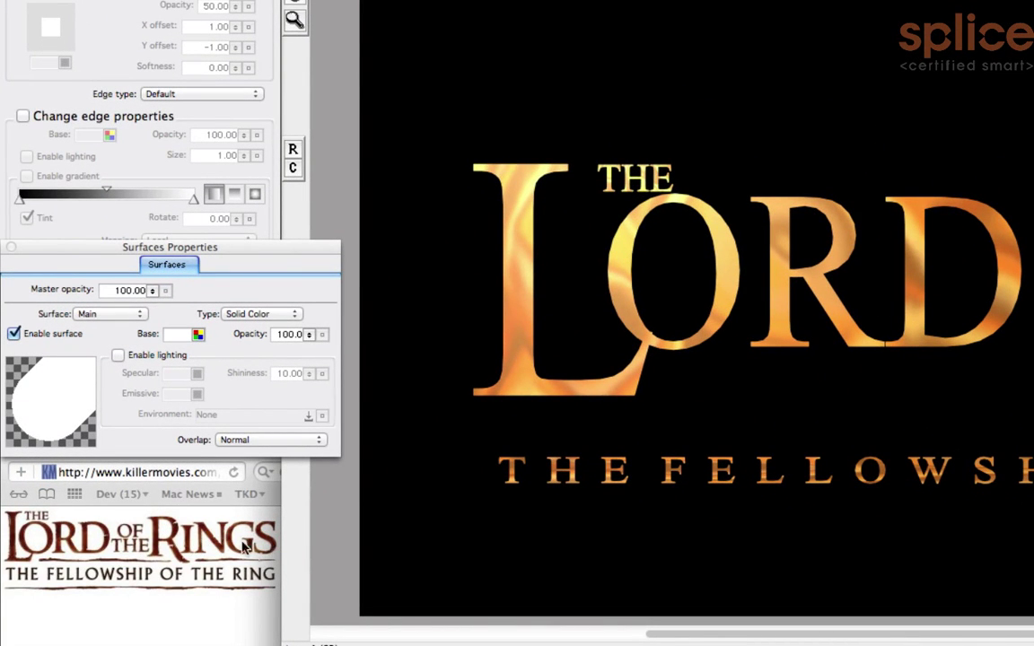
left_click(10, 247)
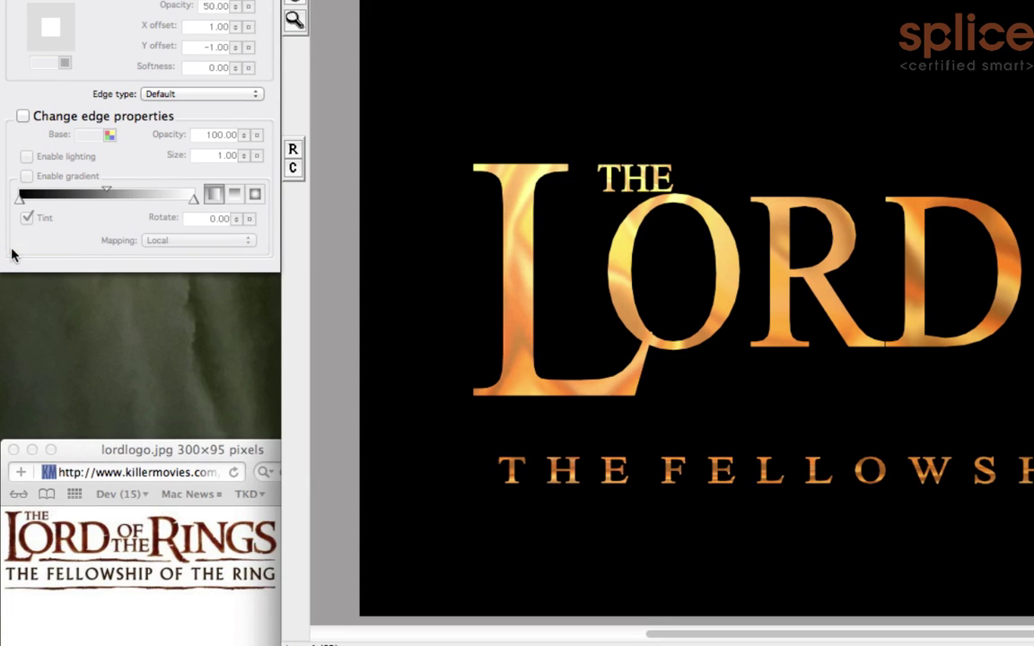
- Select the title group, turn on its edge properties and choose the Chisel edge type
left_click(523, 249)
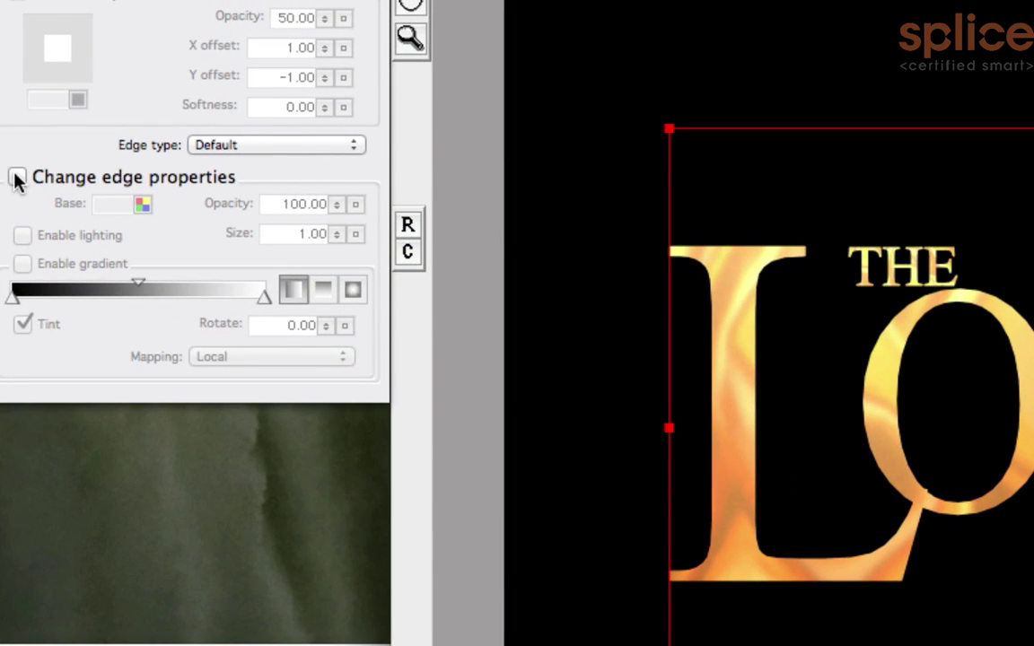
left_click(17, 178)
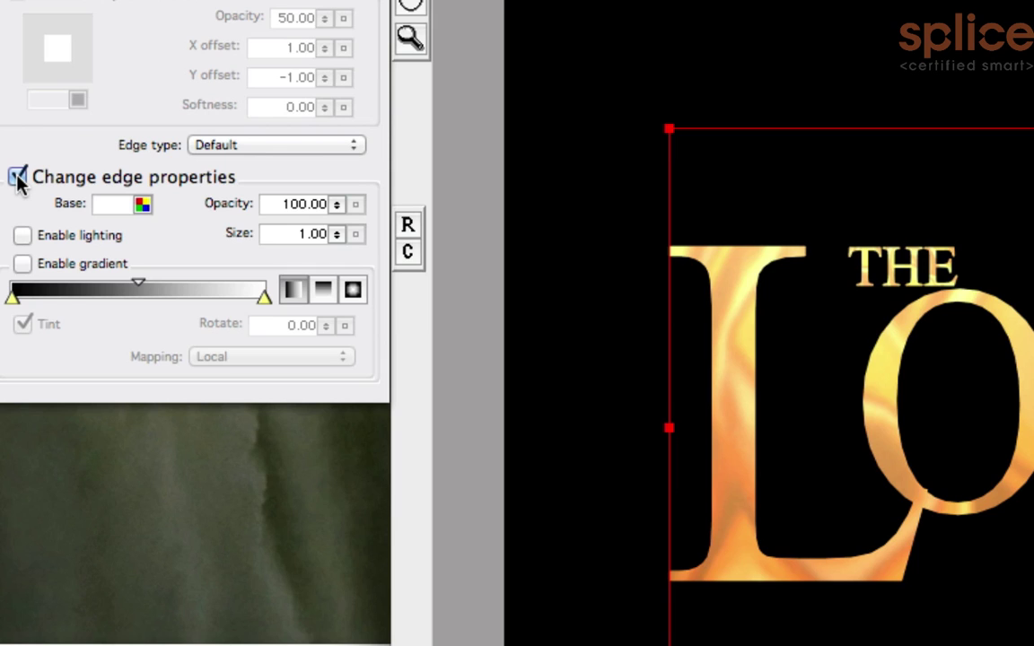
left_click(18, 178)
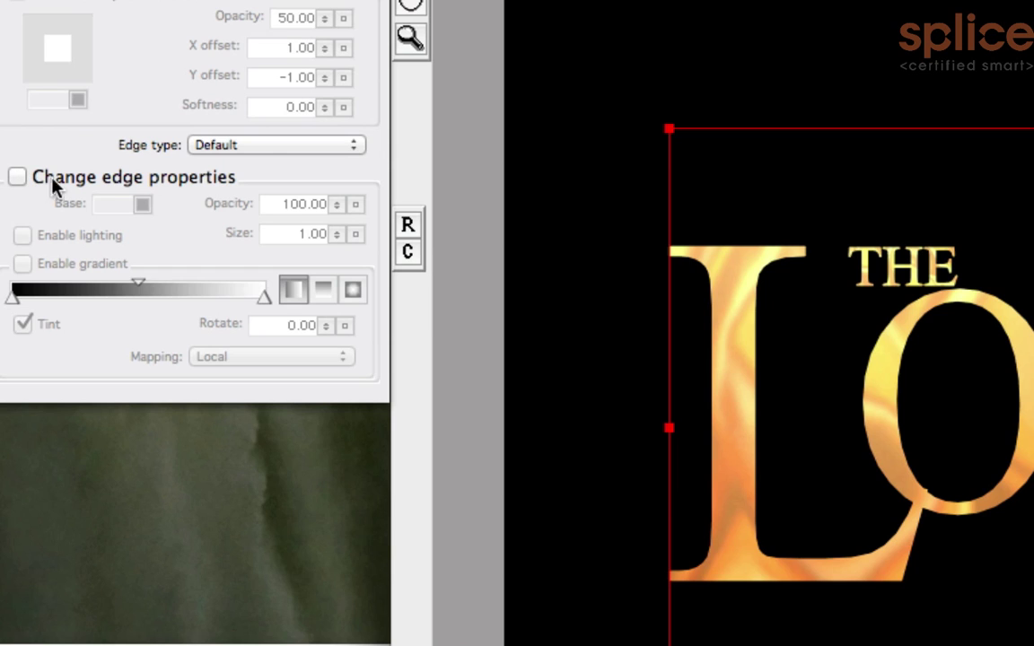
left_click(34, 179)
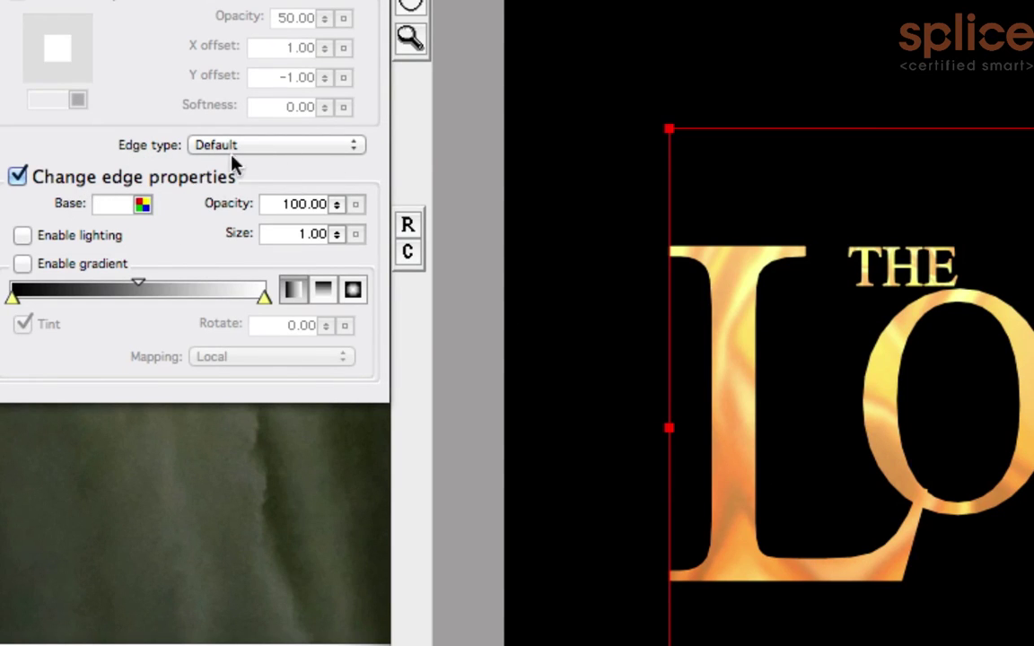
left_click(284, 152)
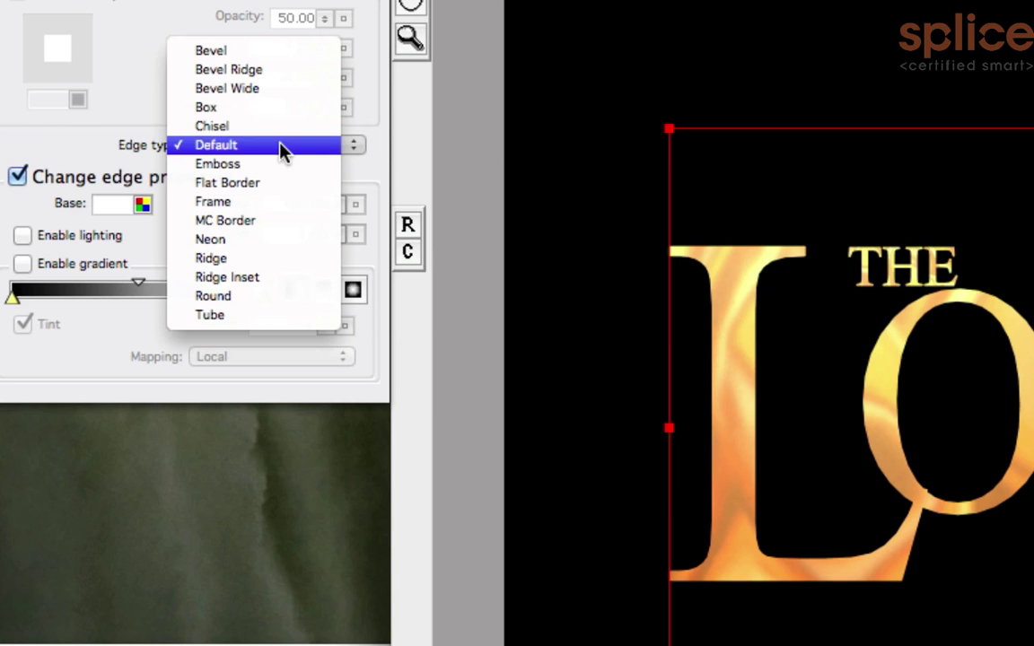
left_click(143, 157)
left_click(242, 151)
left_click(193, 148)
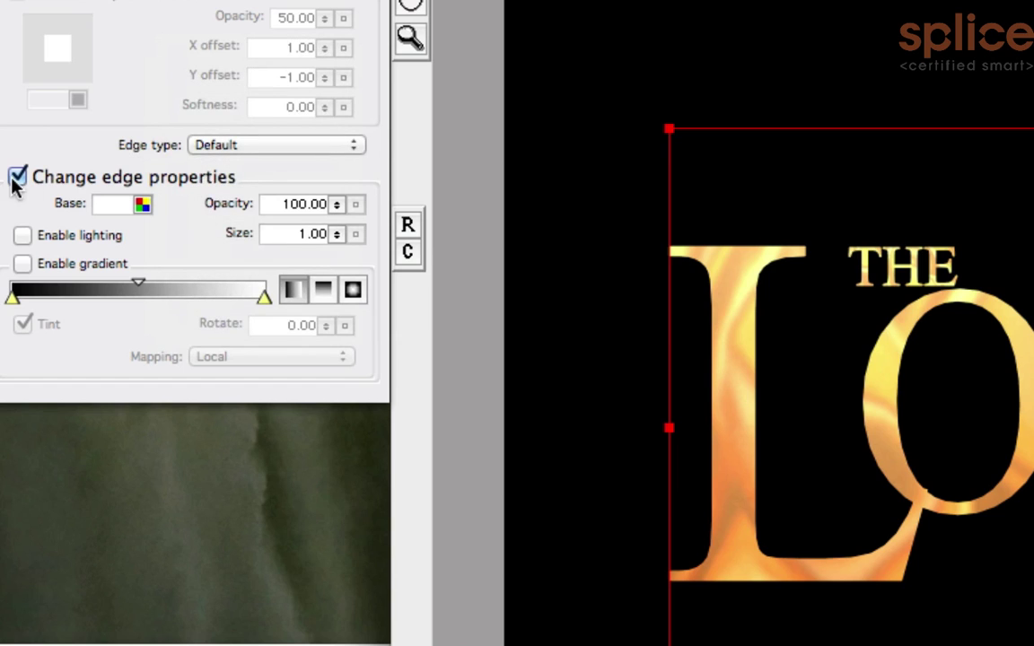
left_click(287, 150)
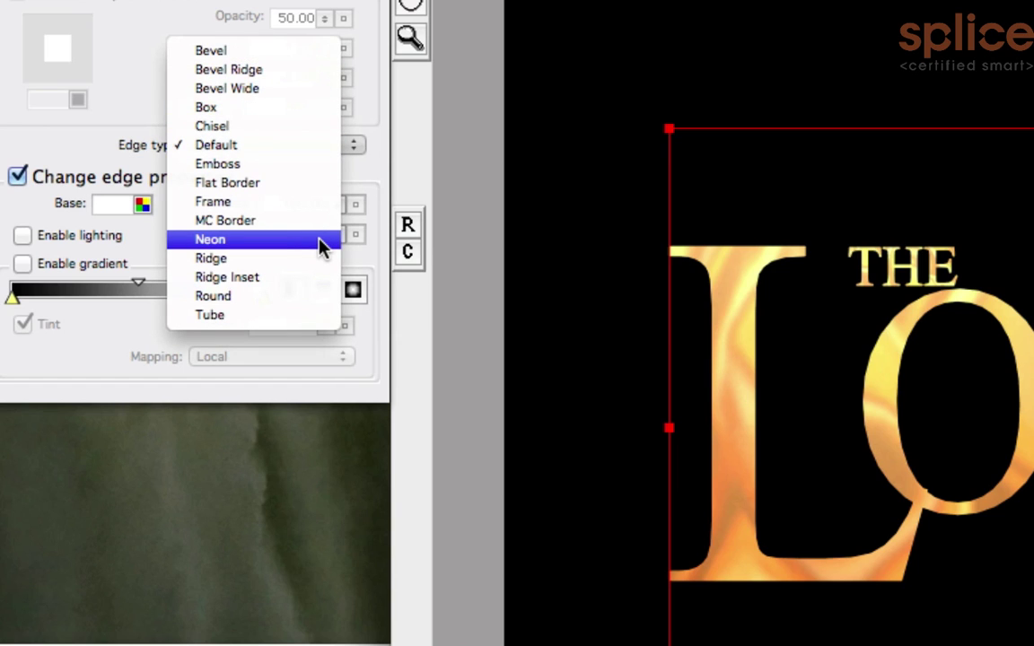
left_click(310, 133)
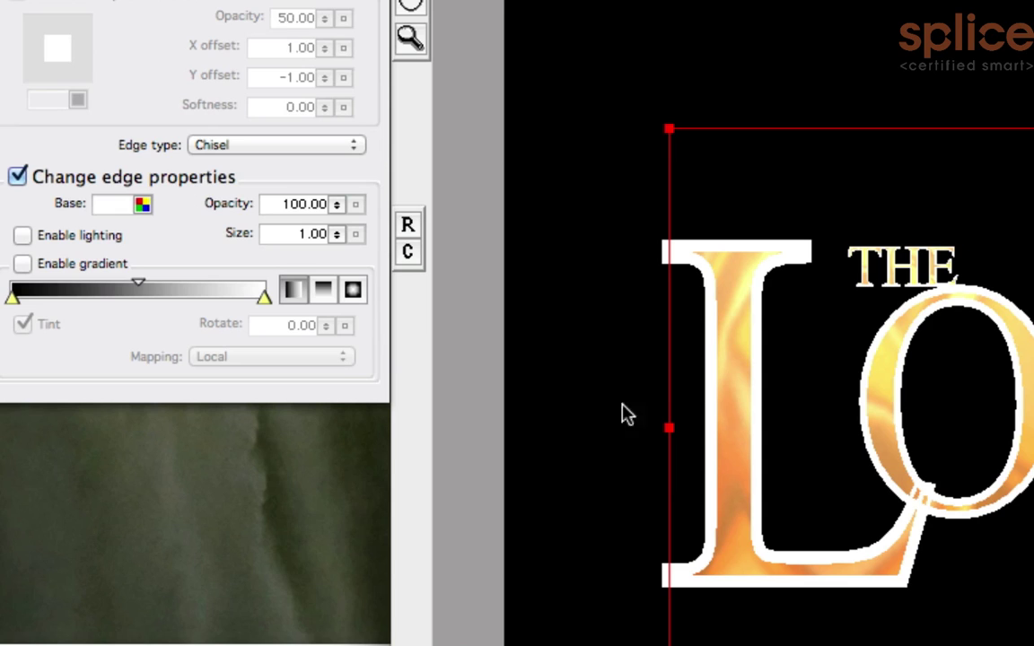
- Enable lighting on the title's chiseled edge and set the edge's base color to golden orange
left_click(22, 235)
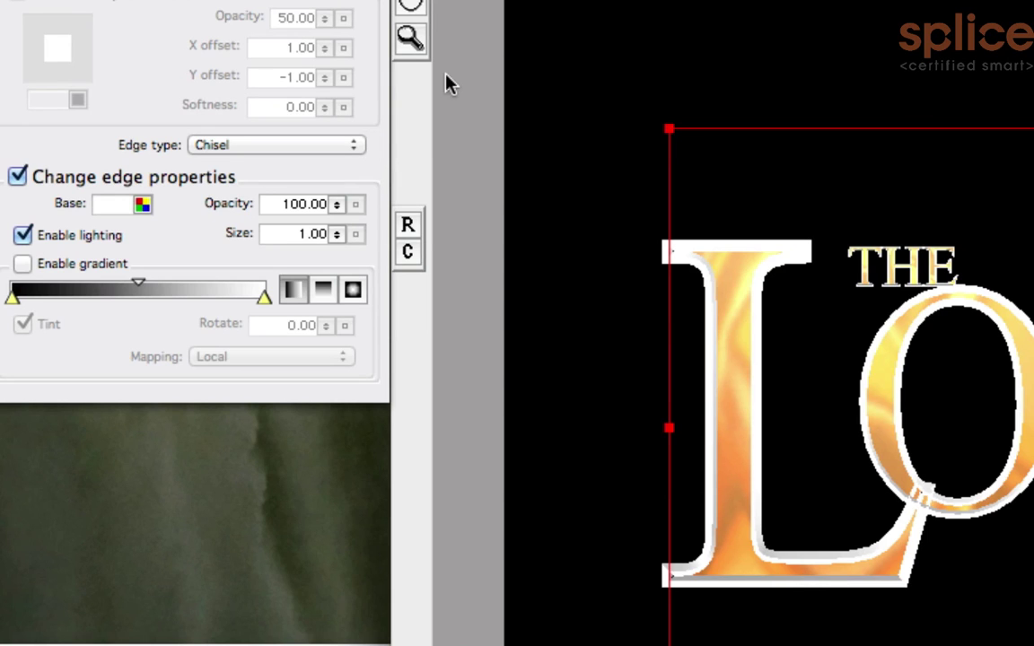
left_click(137, 206)
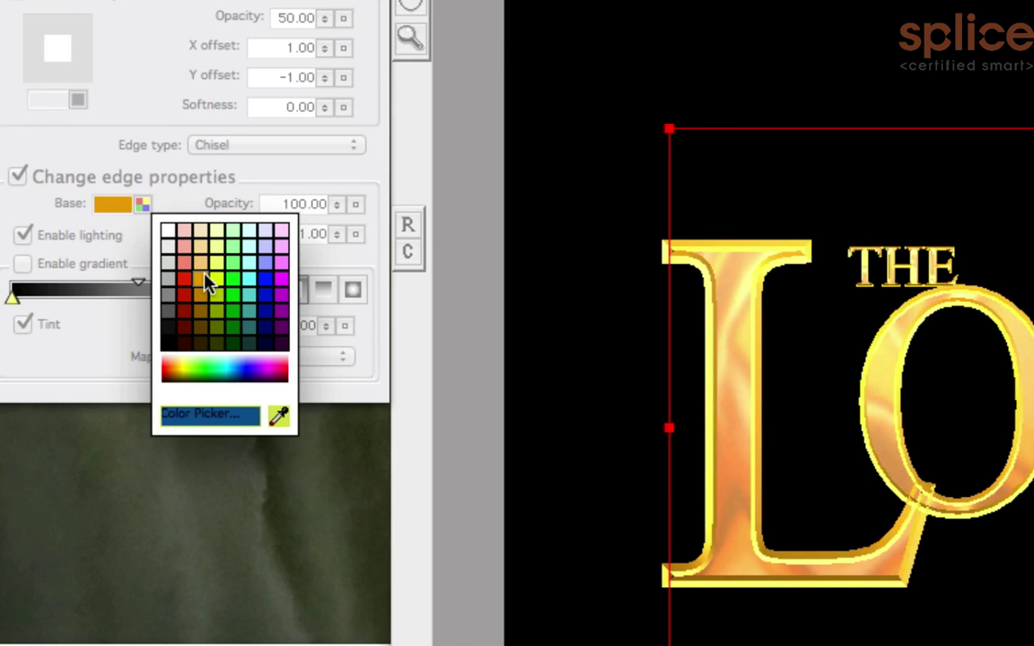
left_click(205, 279)
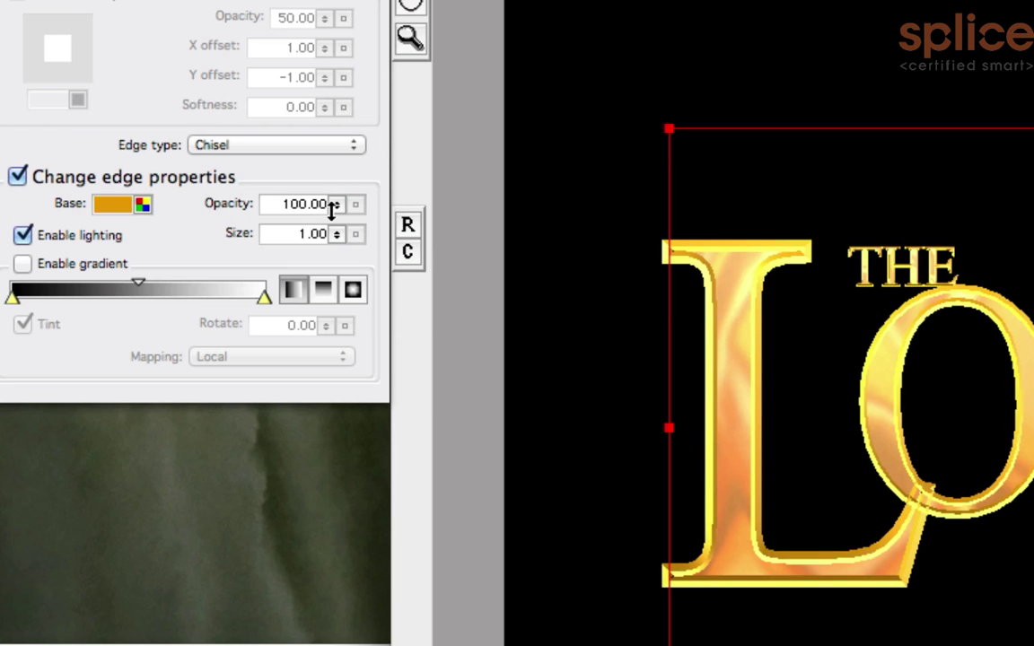
- Set the title's edge opacity to 100 and its edge size to 0.81
left_click_drag(335, 206, 340, 99)
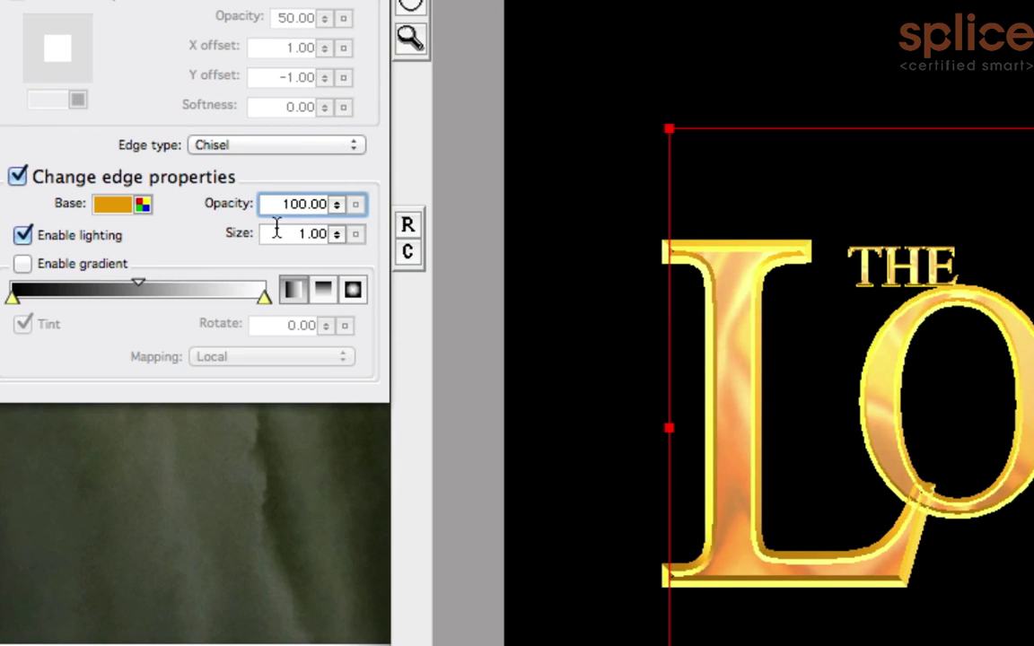
left_click(339, 237)
left_click_drag(338, 237, 337, 314)
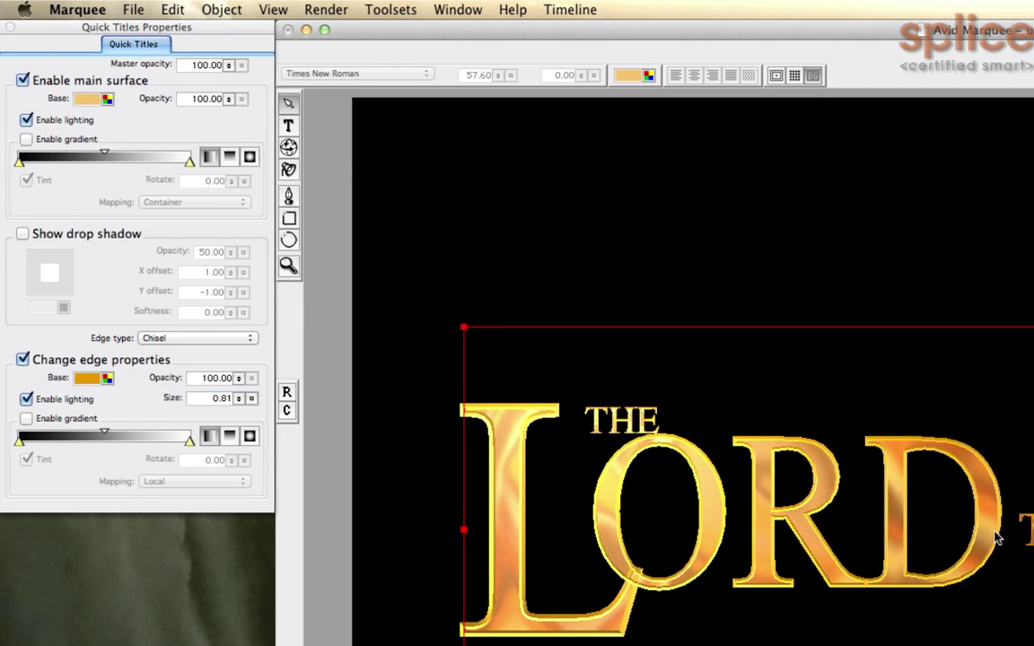
- Move the title group beneath the lights to test the highlights, leaving it slightly higher and further left on the canvas
scroll(898, 480, "down", 3)
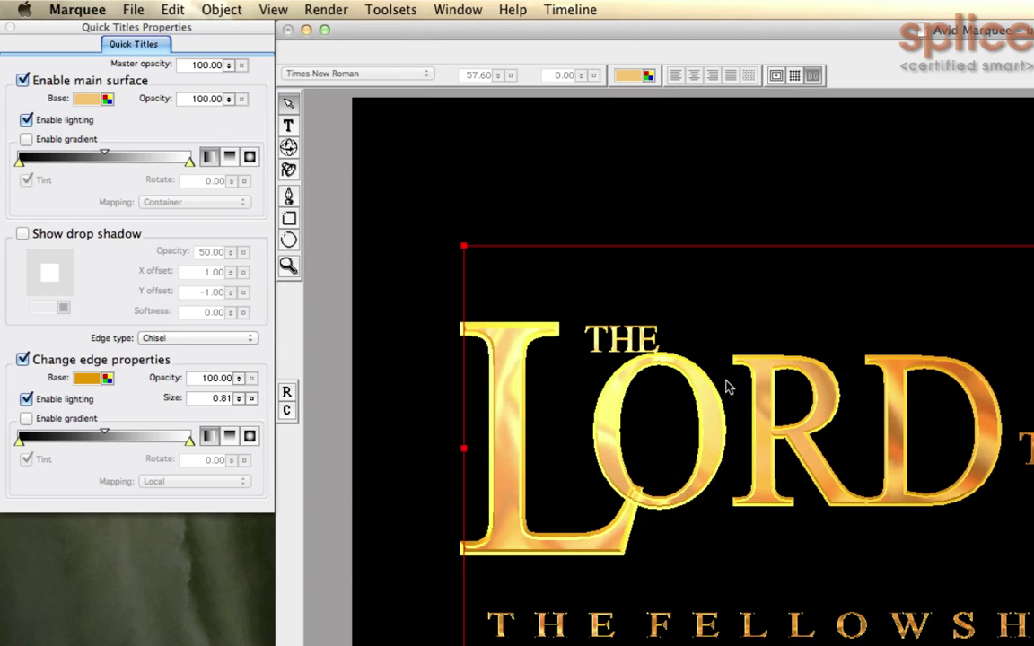
scroll(902, 471, "up", 1)
scroll(901, 476, "up", 2)
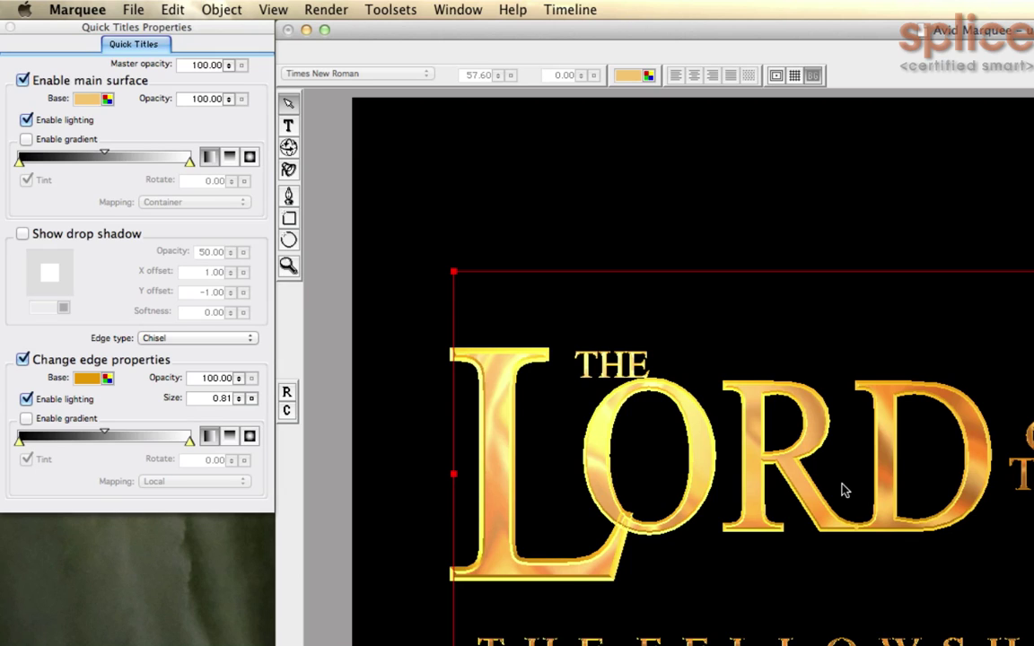
- Render a preview of the title, examine the chiseled gold lettering, and close the preview
left_click(321, 8)
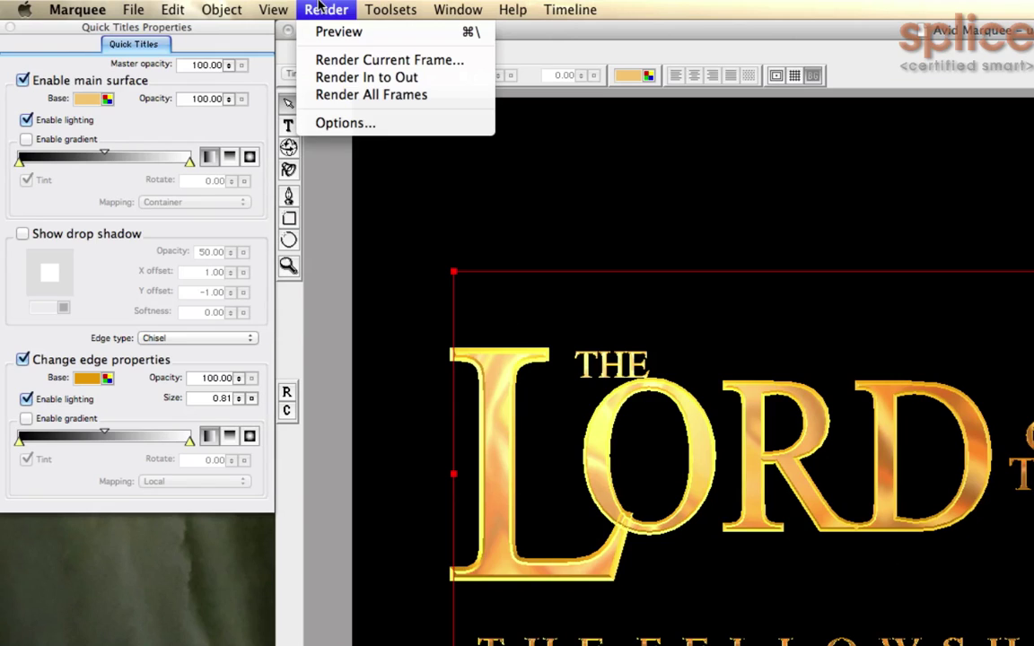
left_click(390, 36)
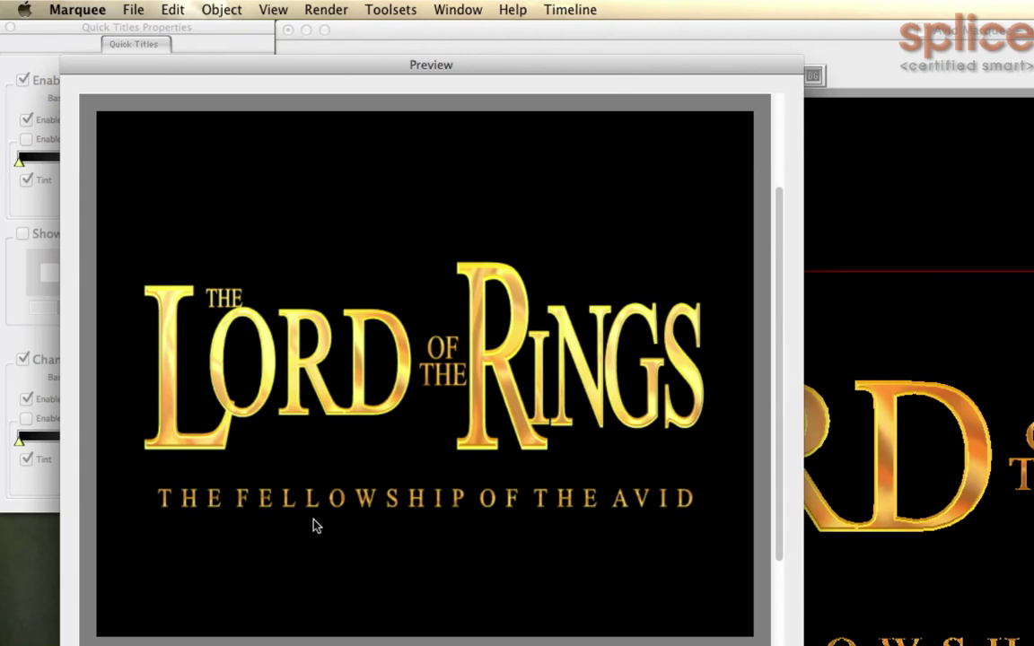
left_click_drag(377, 69, 684, 165)
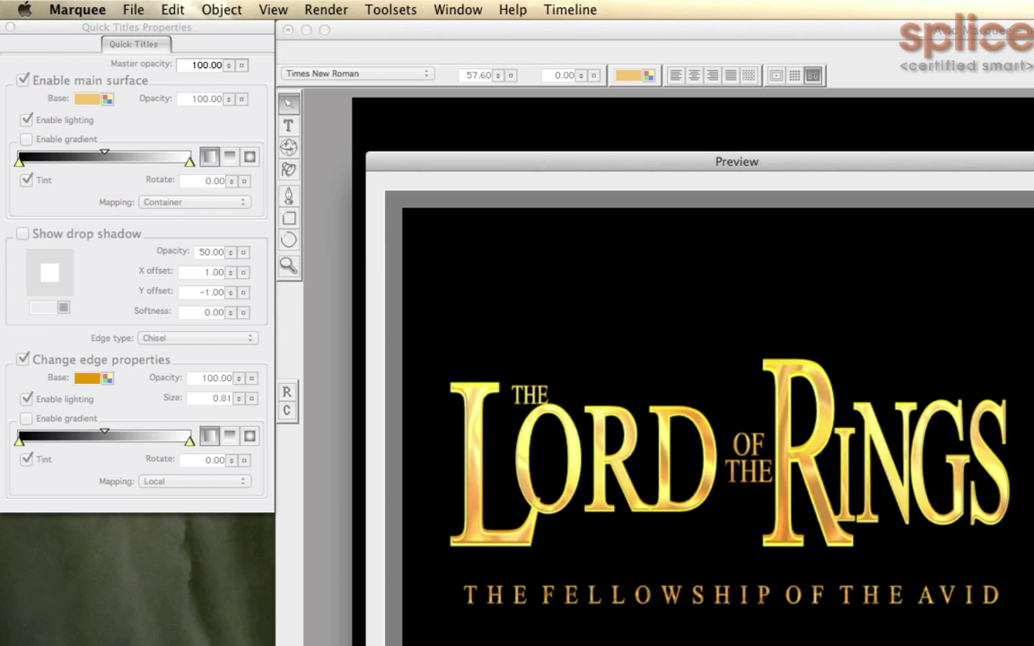
key("Escape")
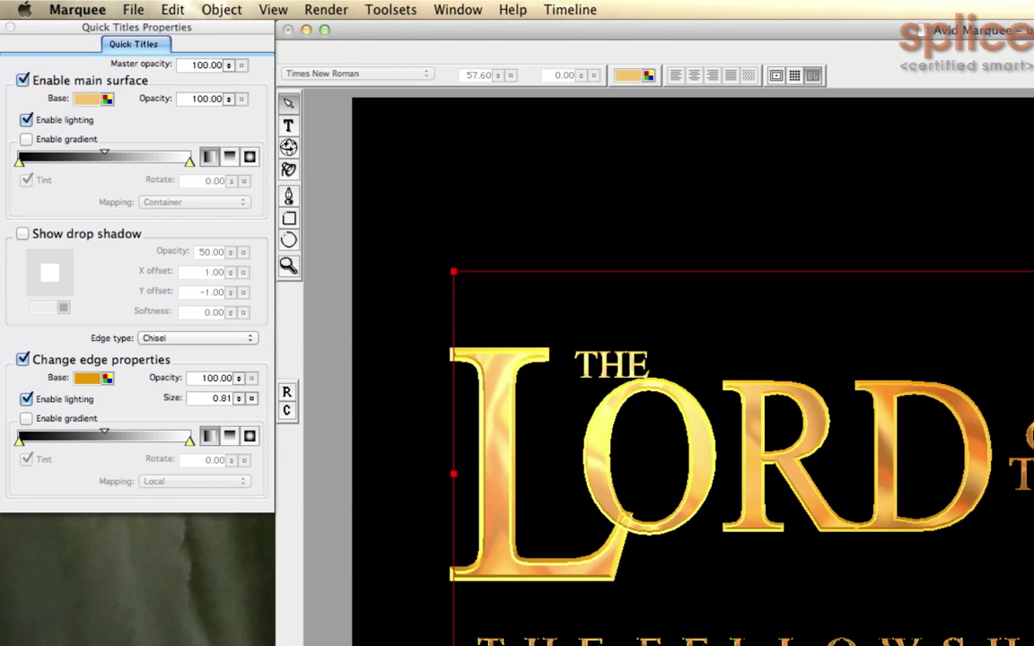
- Deselect the title and import the image splice_logotype_spot_tagline.png from the Desktop
left_click(331, 160)
left_click(133, 9)
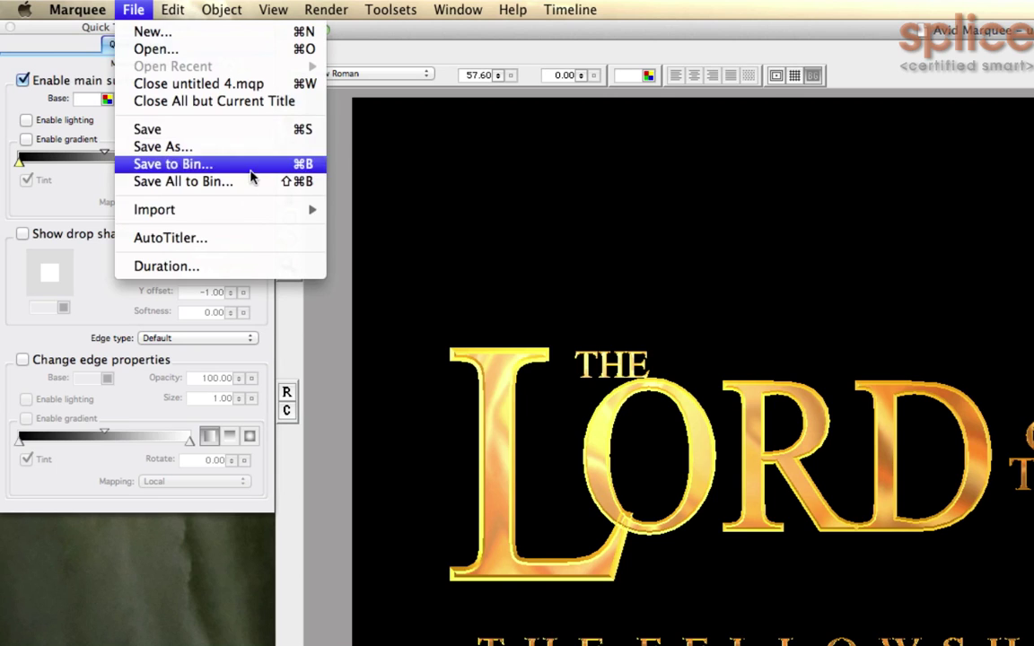
mouse_move(307, 208)
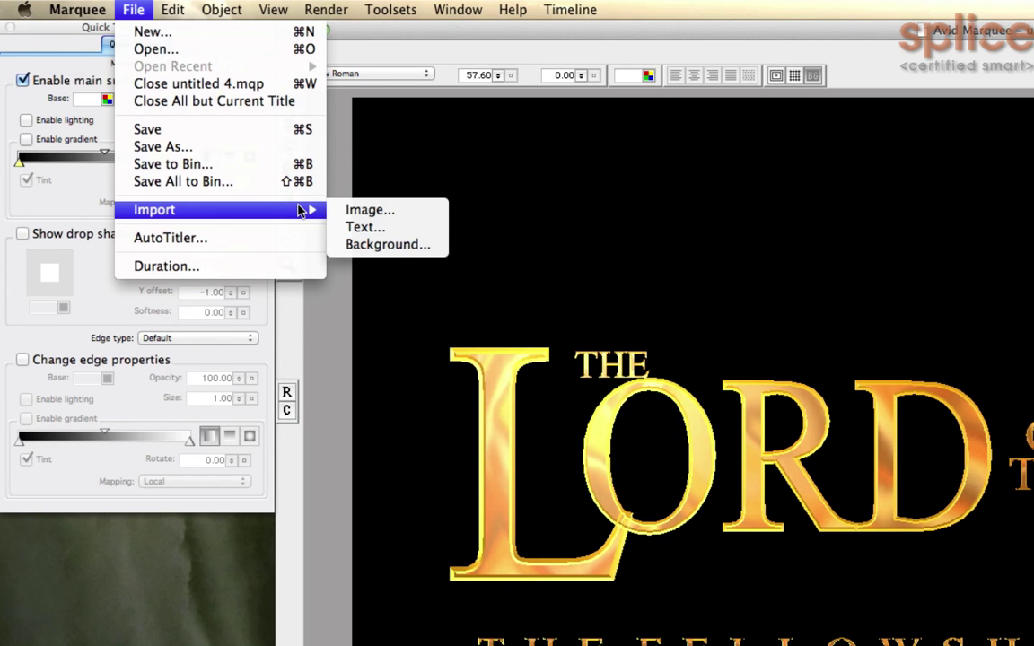
left_click(429, 211)
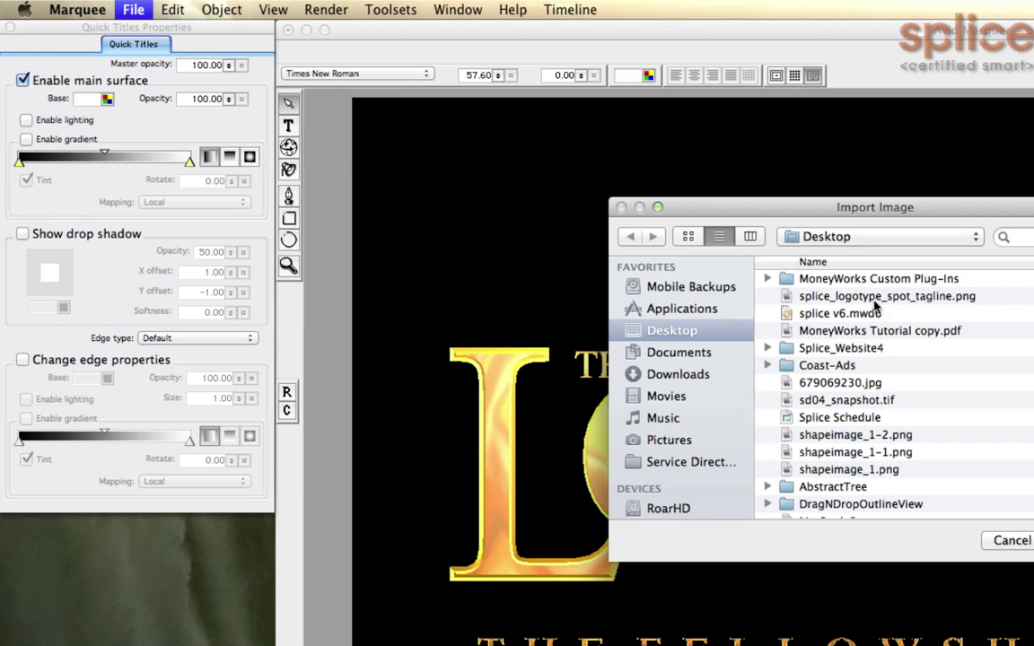
left_click(894, 300)
double_click(894, 305)
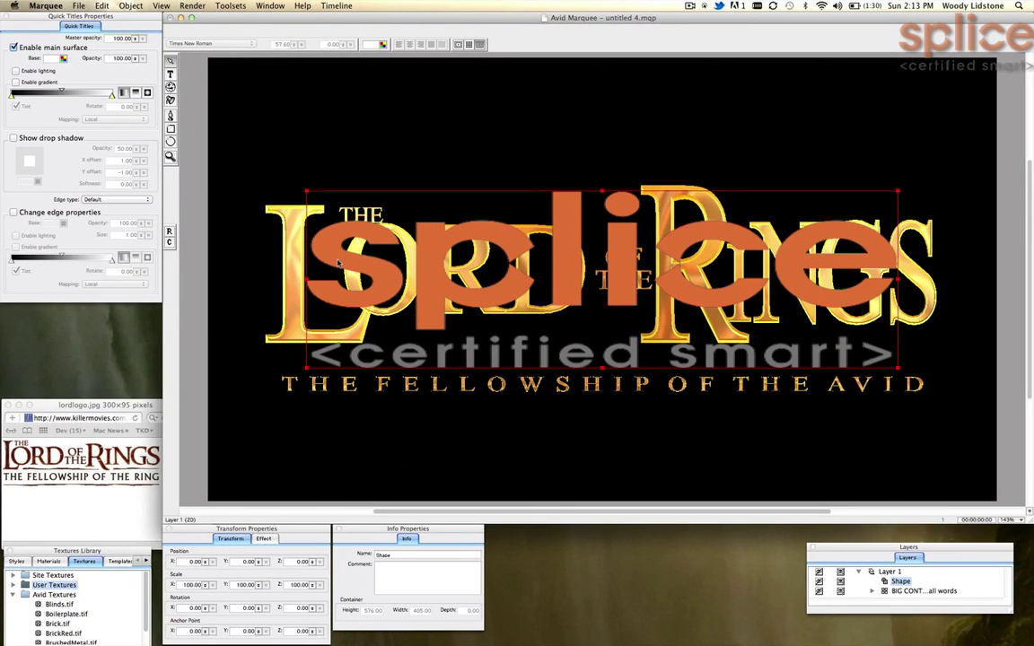
- Scale the imported splice logo to about 40% width and 53% height, and place it above LORD at about X -216, Y 197
left_click_drag(311, 241, 314, 144)
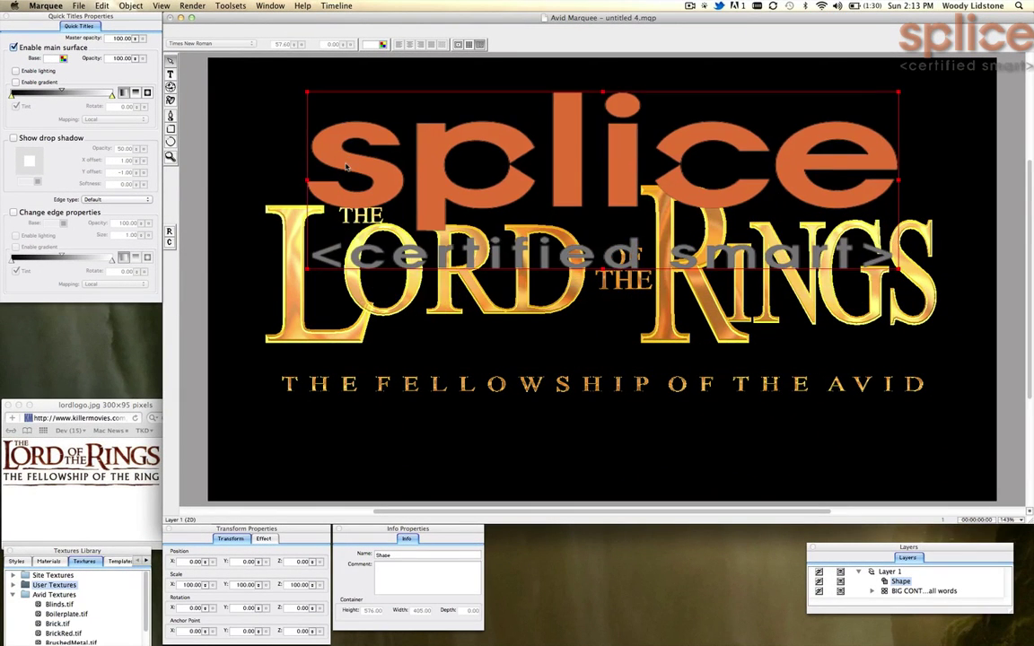
left_click_drag(899, 268, 545, 187)
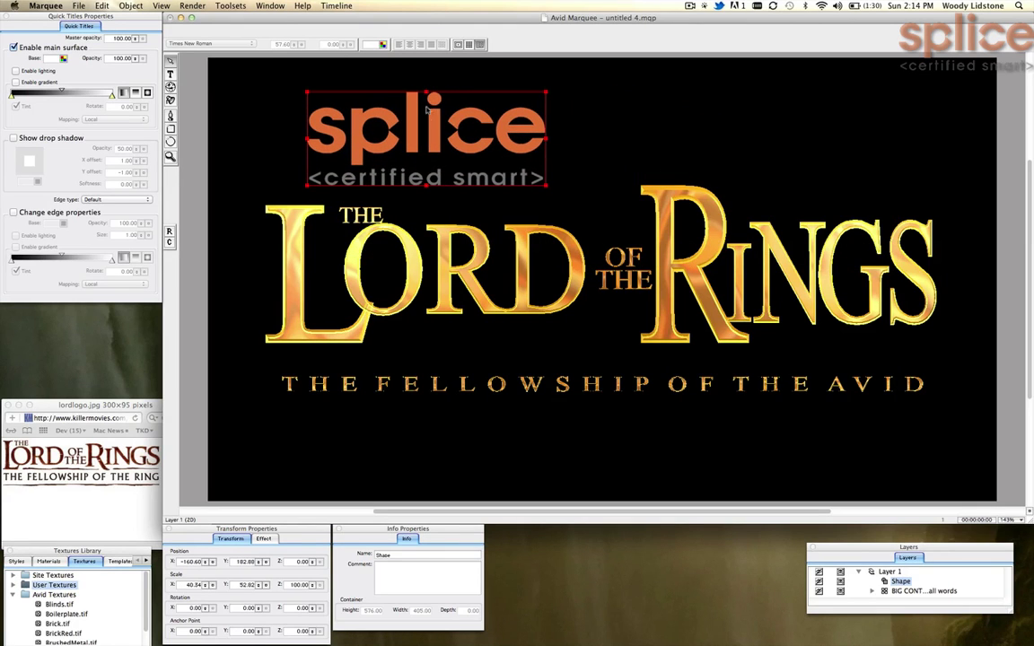
left_click_drag(399, 125, 341, 121)
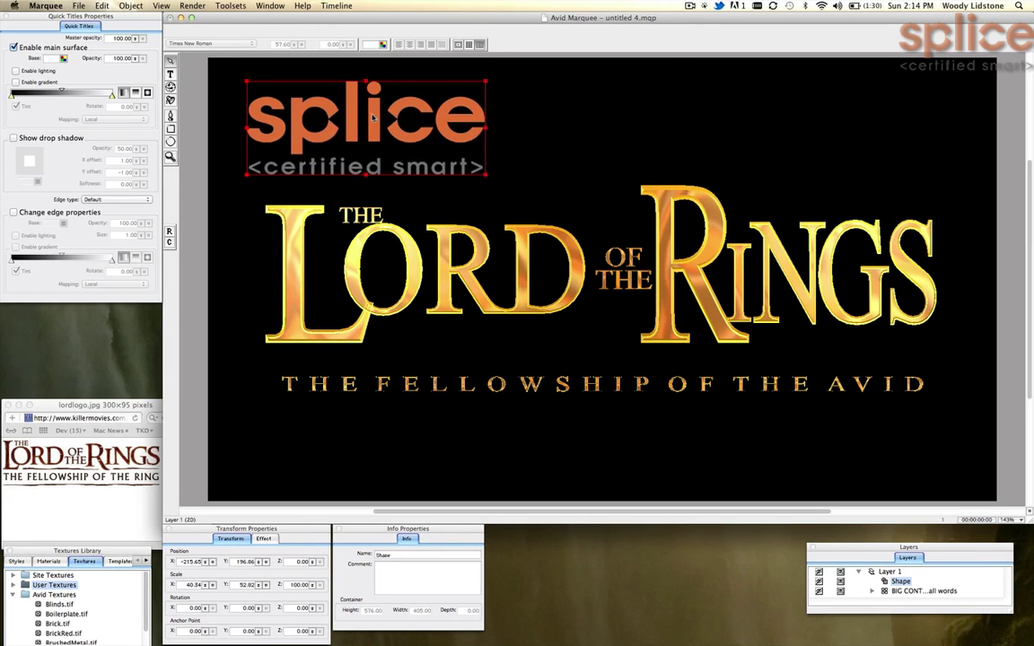
- Add the text splicetraining.ca/mc101 and position it beside the splice logo at about X 130, Y 242
left_click(617, 119)
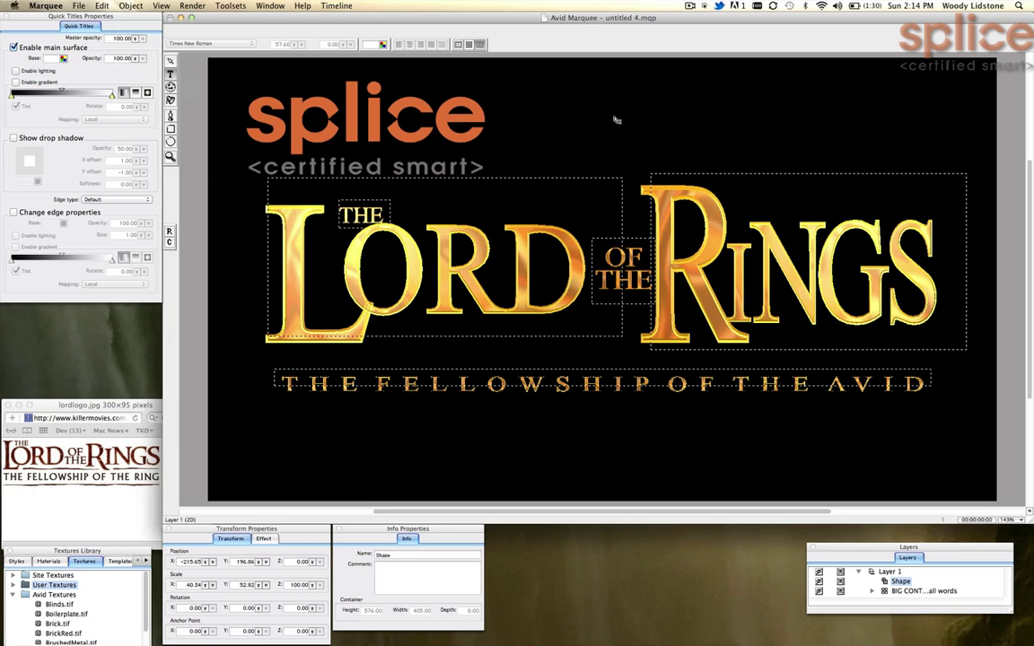
left_click(530, 61)
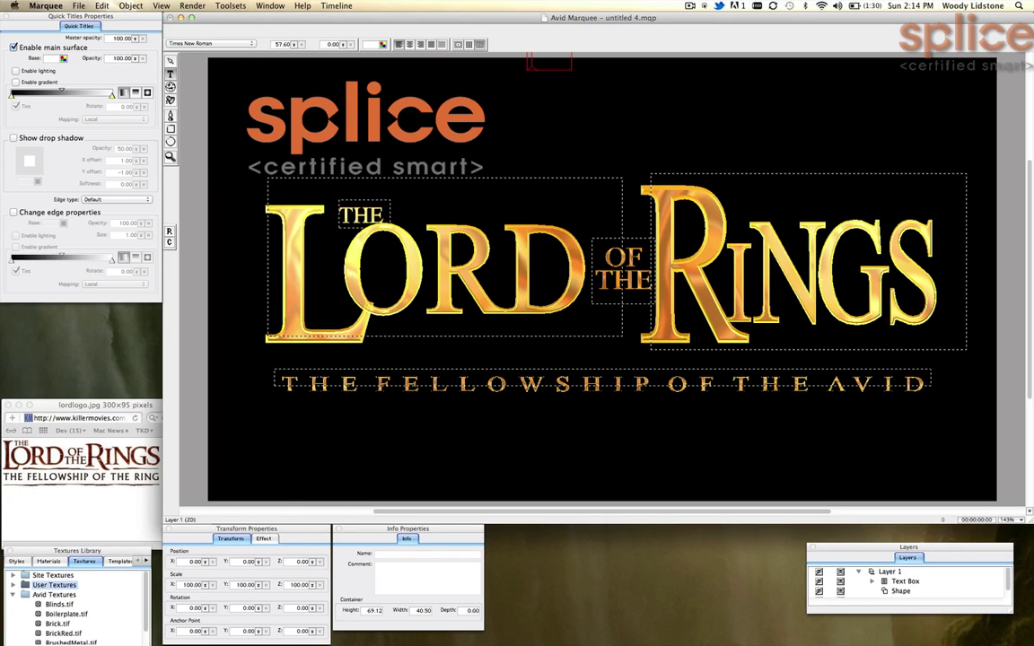
type("splice")
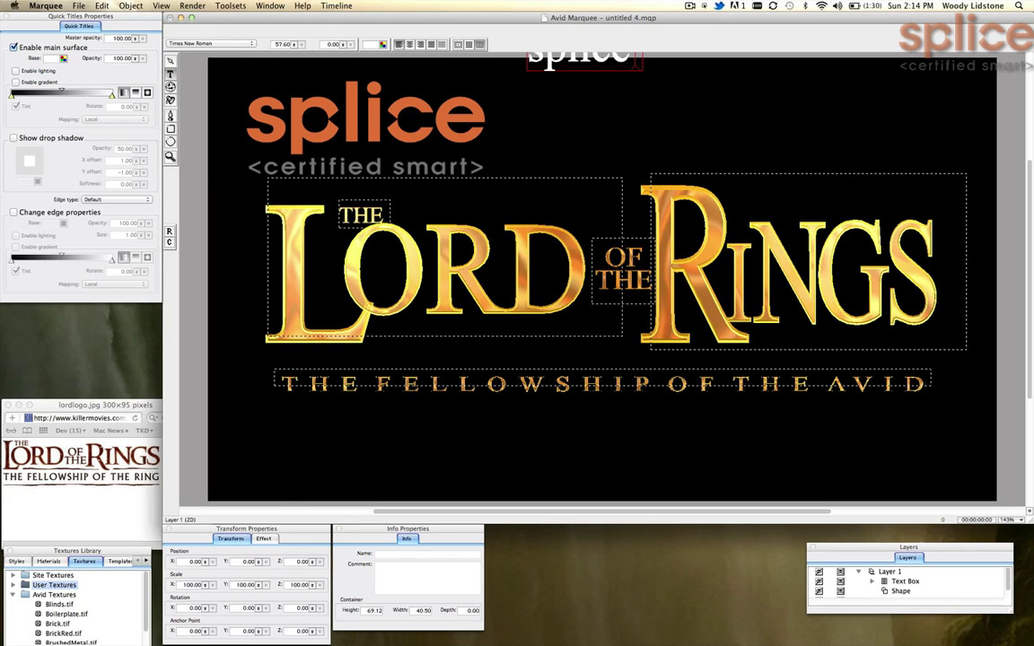
type("training.ca/mc101")
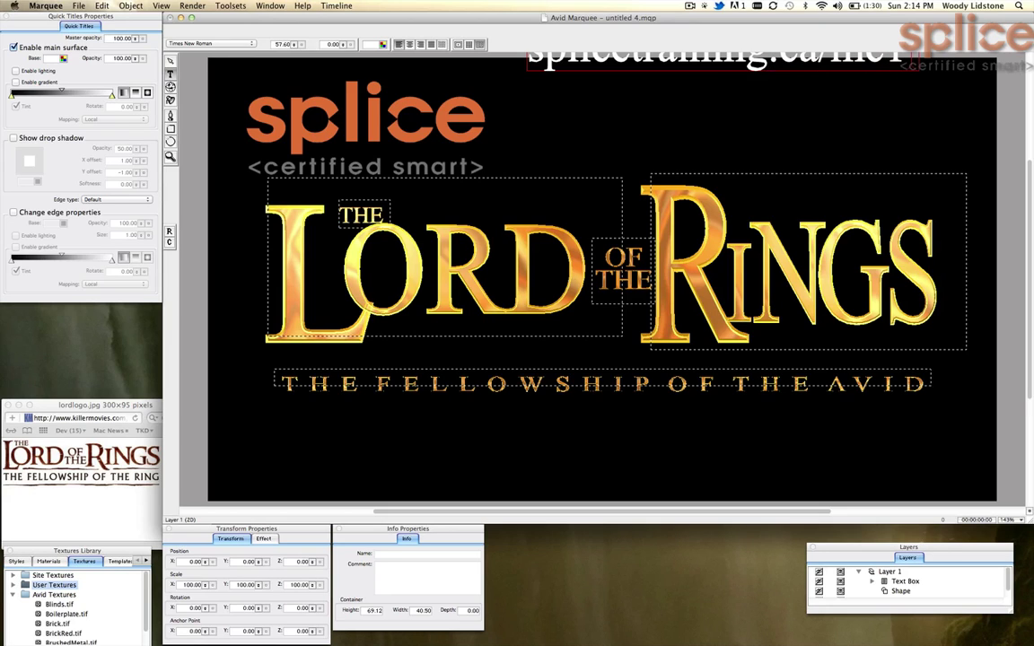
left_click(170, 60)
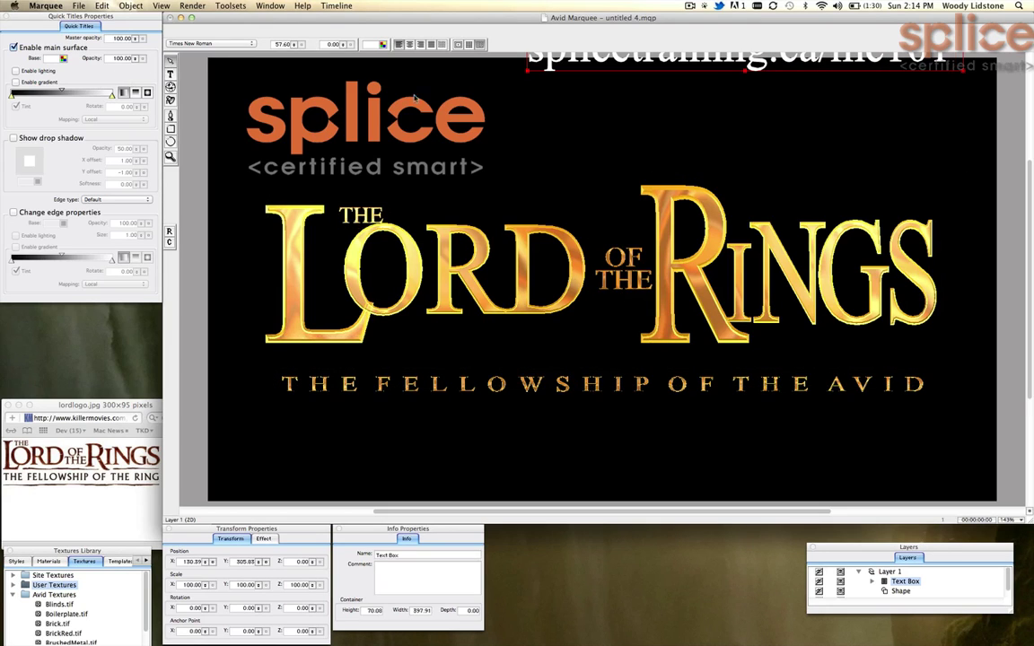
left_click_drag(551, 87, 552, 138)
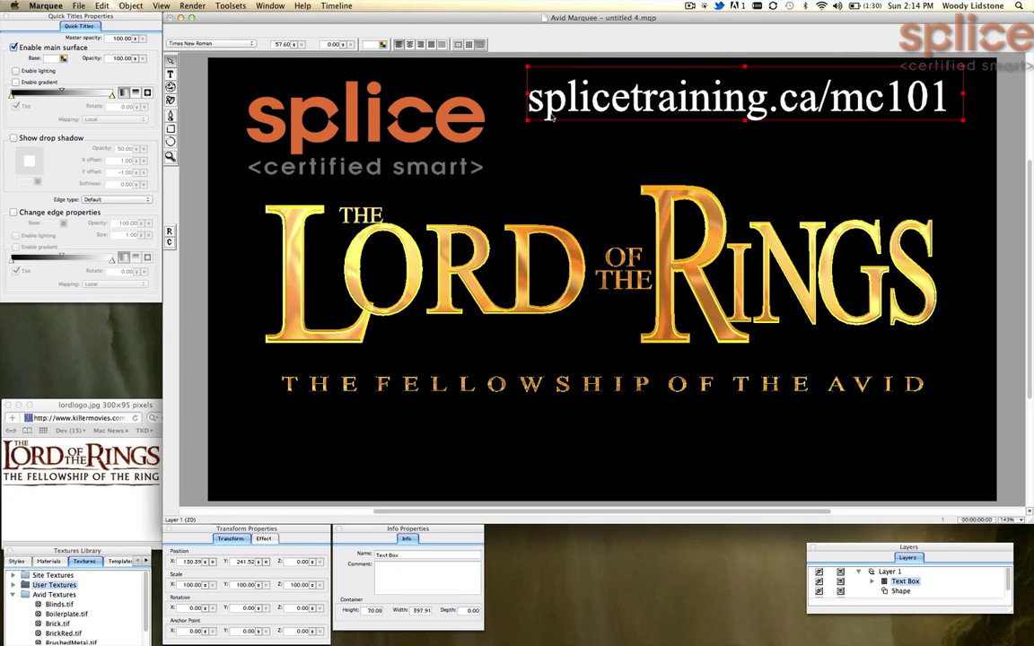